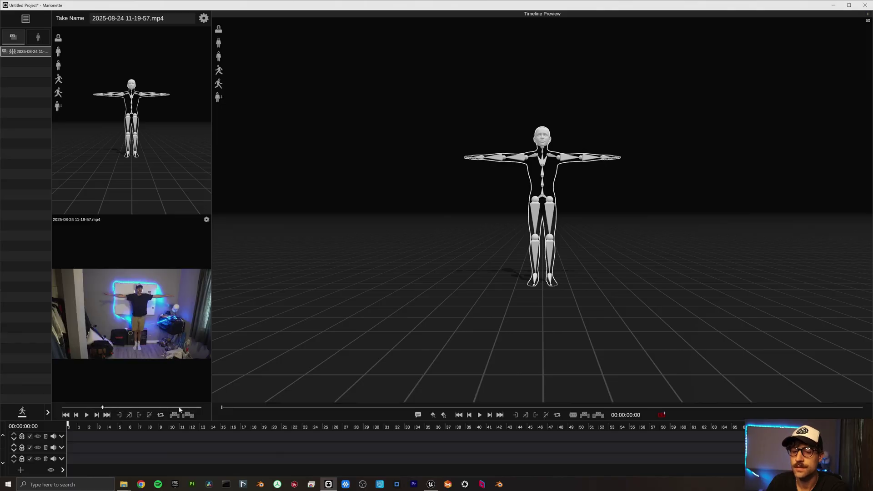
# Step: Play back the imported video clip and export the motion-capture timeline, including mesh and blend shapes and resetting the origin to the first frame
pyautogui.click(86, 415)
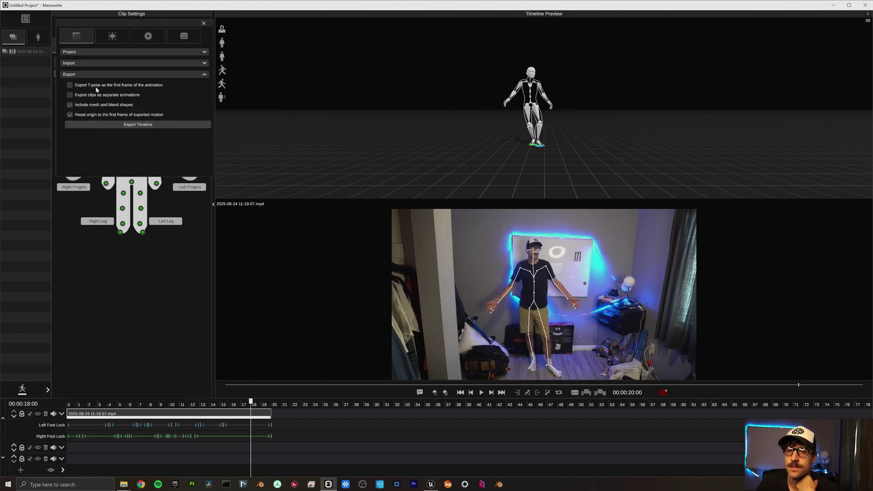
pyautogui.click(109, 124)
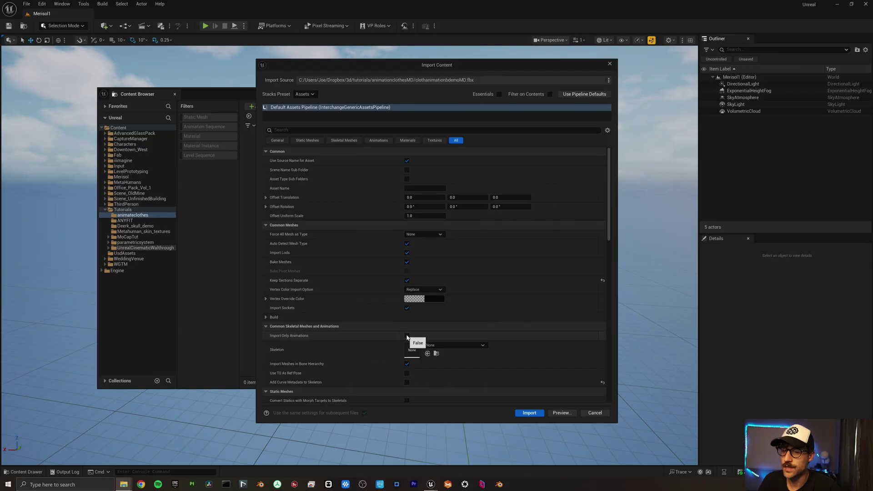
# Step: In Unreal Editor, import clothanimationbdemoMD.fbx into the animateclothes folder with skeletal mesh and animations, and open the Marionette animation sequence
pyautogui.scroll(-5, 399, 328)
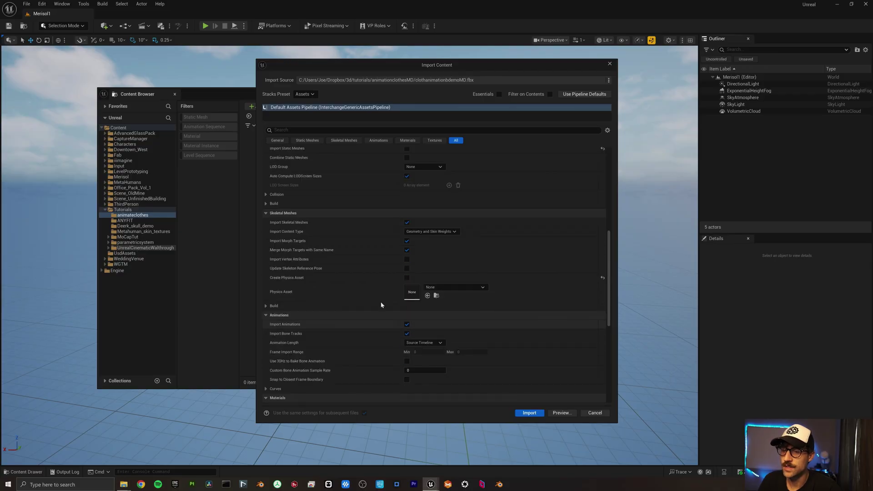
pyautogui.scroll(4, 407, 225)
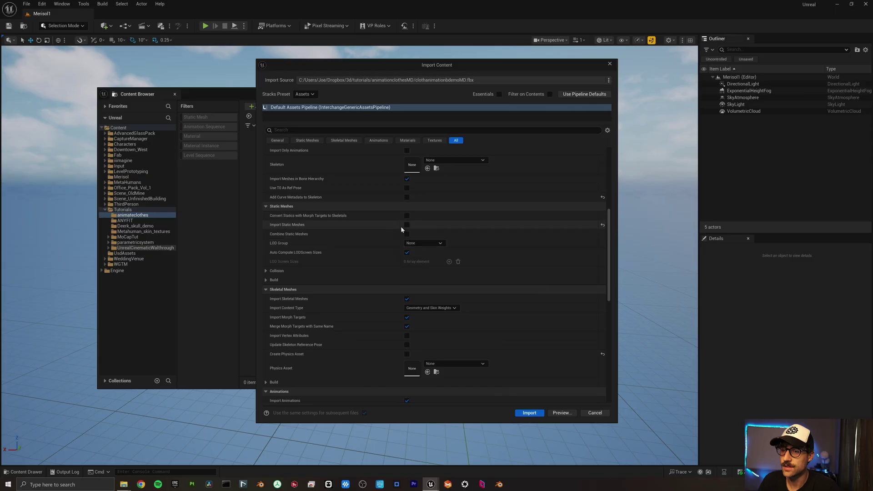
pyautogui.click(530, 414)
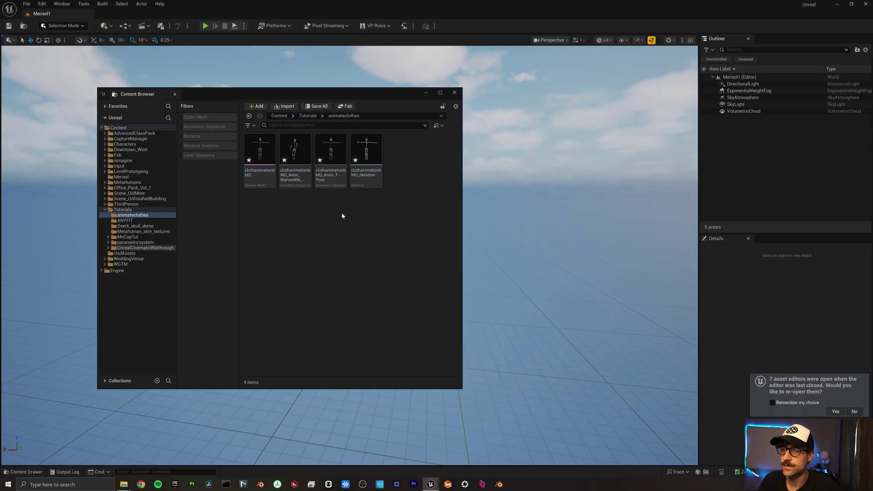
pyautogui.doubleClick(295, 149)
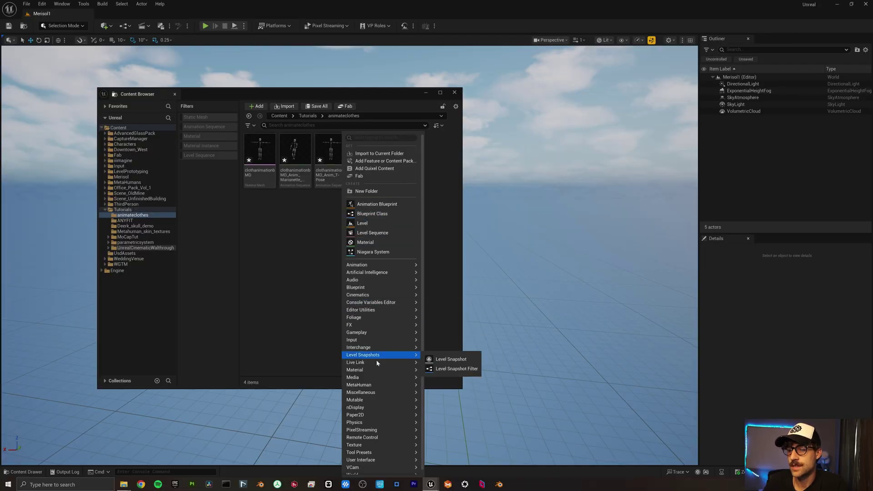
# Step: Create a MetaHuman Character asset named clothing_demo1 in the animateclothes folder
pyautogui.moveTo(374, 386)
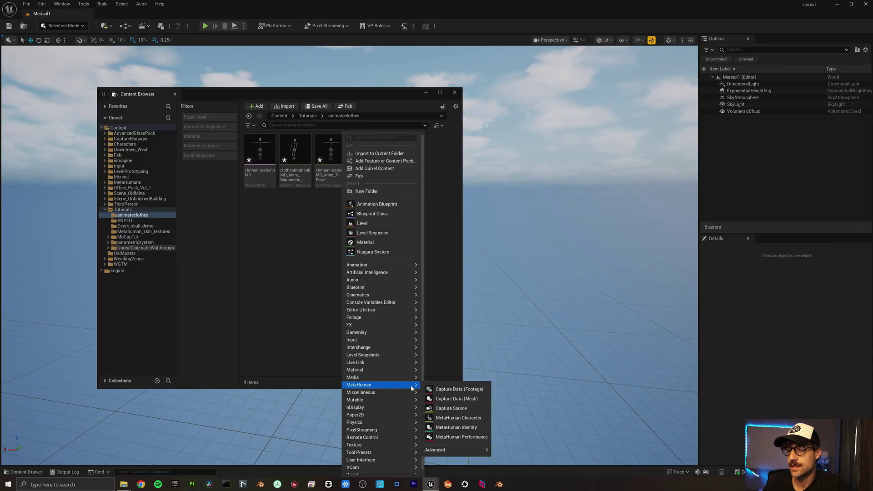
pyautogui.click(441, 418)
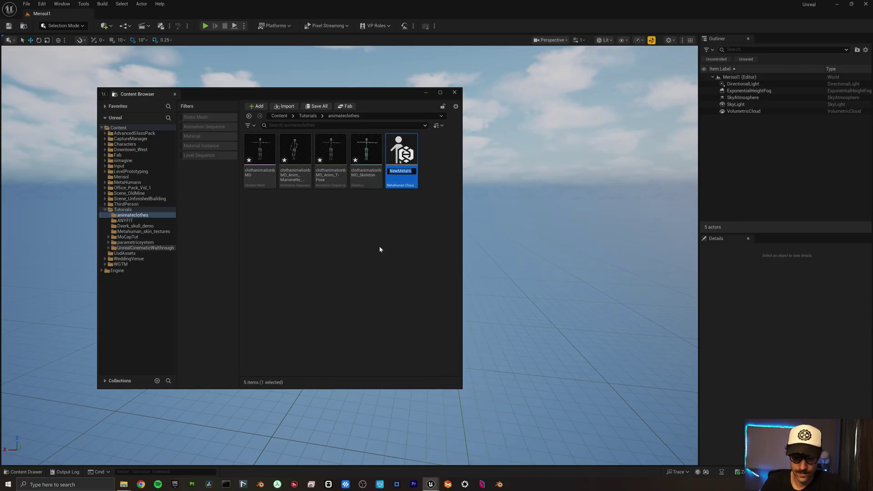
pyautogui.write('clothing')
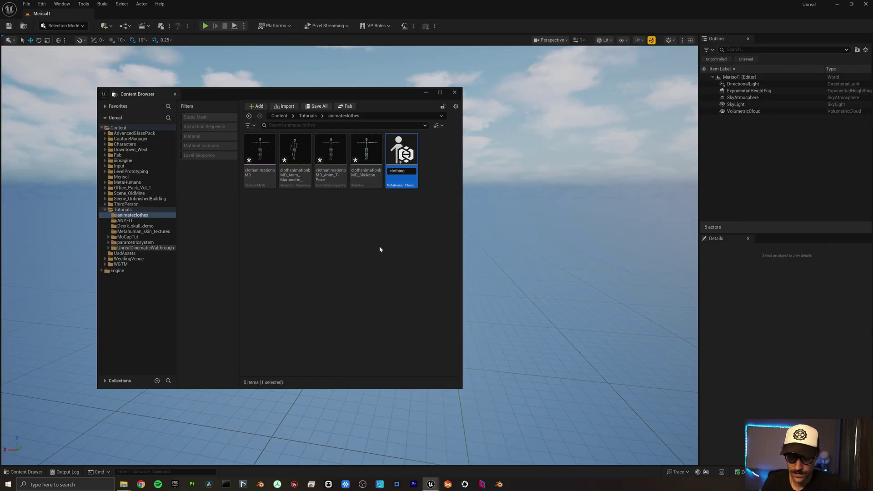
pyautogui.write('_')
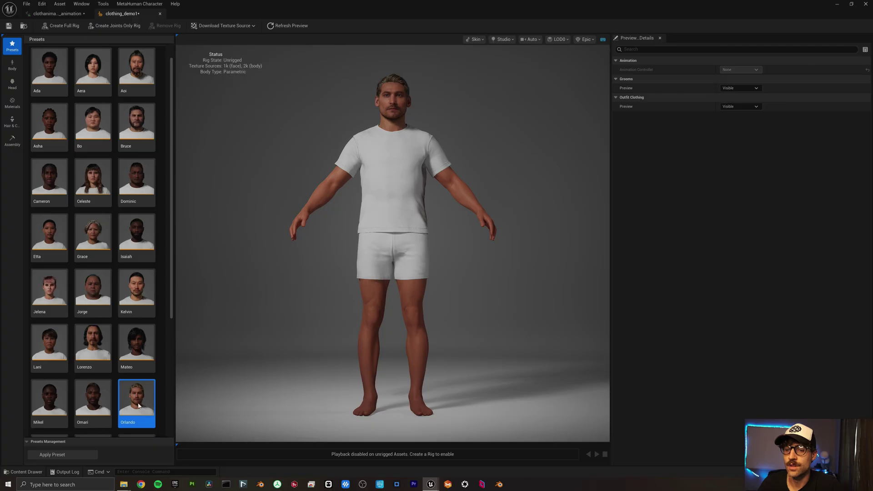
# Step: Remove the default garment from the Orlando MetaHuman's outfit clothing
pyautogui.scroll(-3, 139, 406)
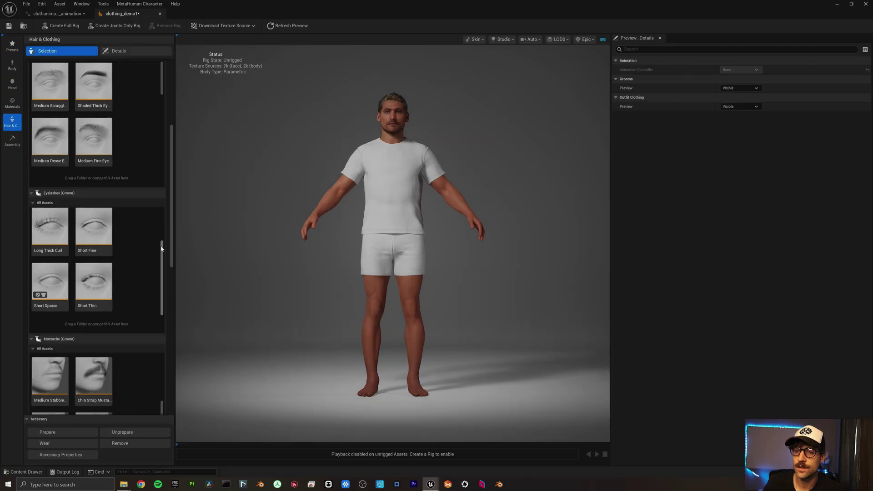
pyautogui.moveTo(168, 250); pyautogui.dragTo(165, 405)
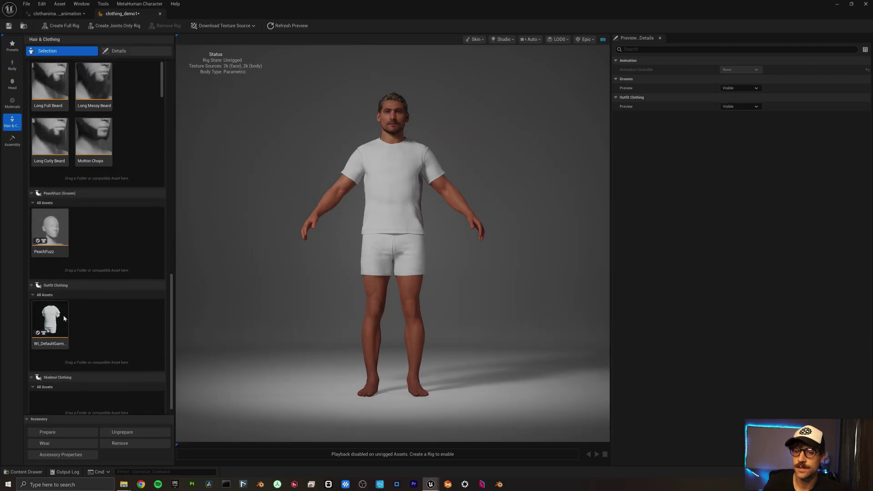
pyautogui.click(40, 313)
pyautogui.click(40, 313)
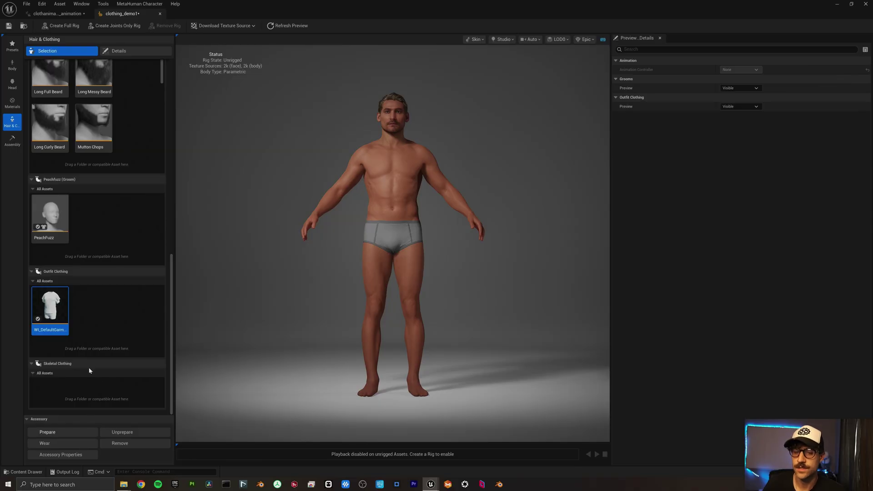
# Step: Assemble the rigged MetaHuman as UE Cine (Complete) under the name clothing_demo1_orlando and export its skeletal mesh to the animateclothes folder
pyautogui.click(13, 140)
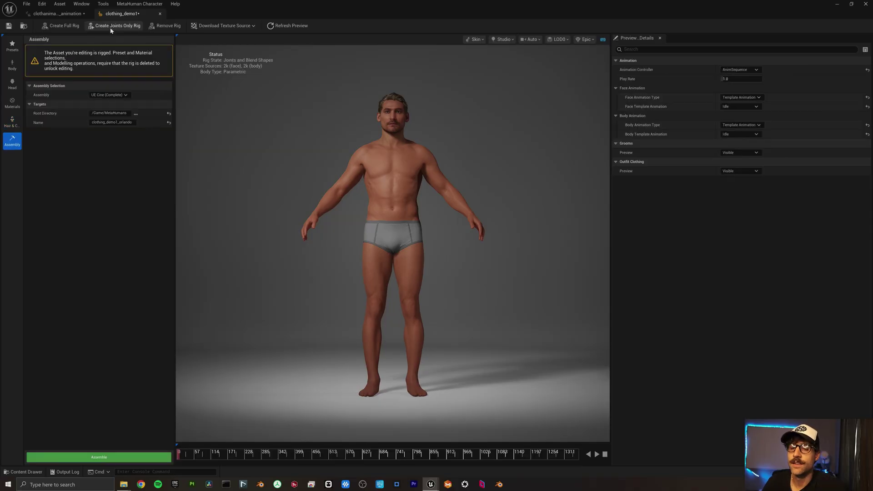
pyautogui.click(104, 456)
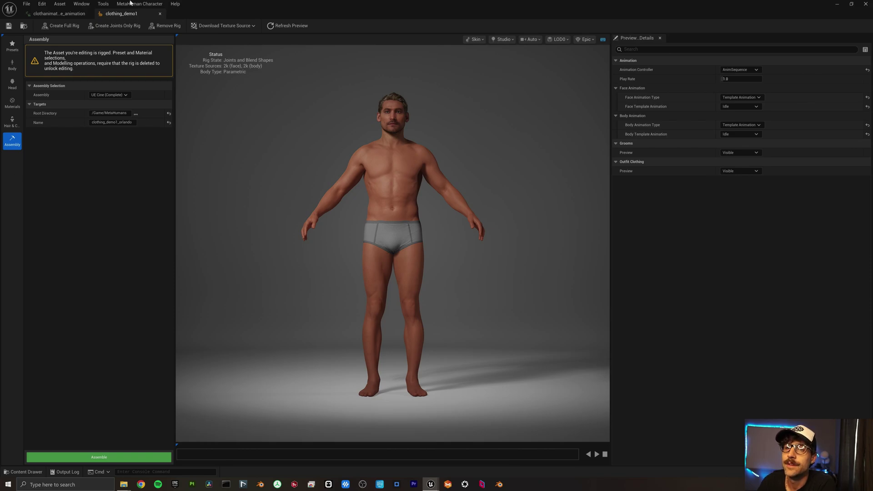
pyautogui.click(131, 3)
pyautogui.click(147, 92)
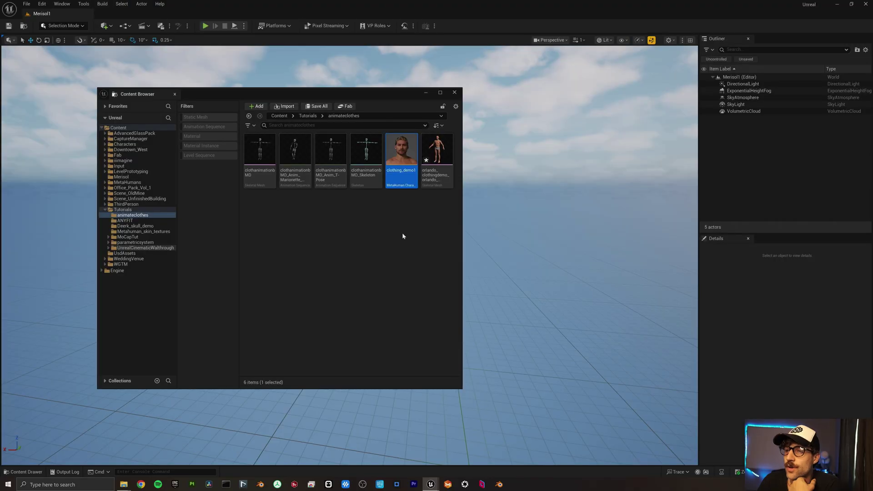
# Step: Retarget the Marionette animation sequence to the orlando_clothingdemo skeletal mesh and export the retargeted animation
pyautogui.moveTo(298, 146)
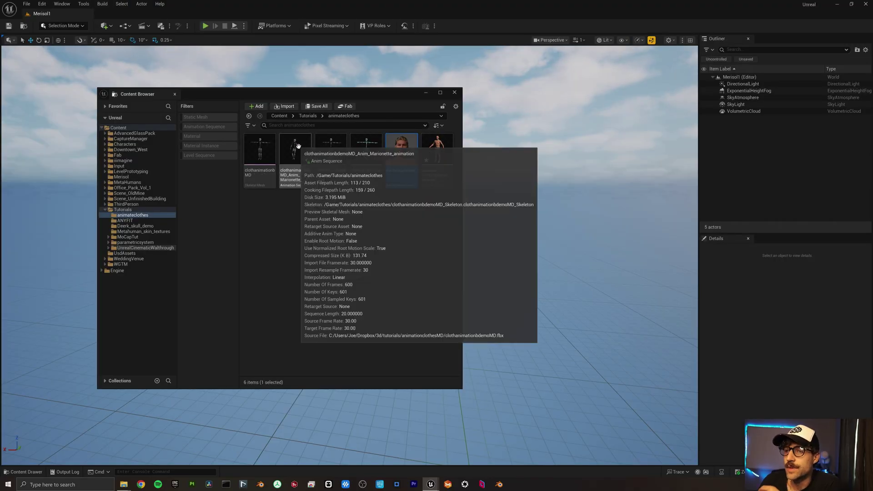
pyautogui.rightClick(299, 146)
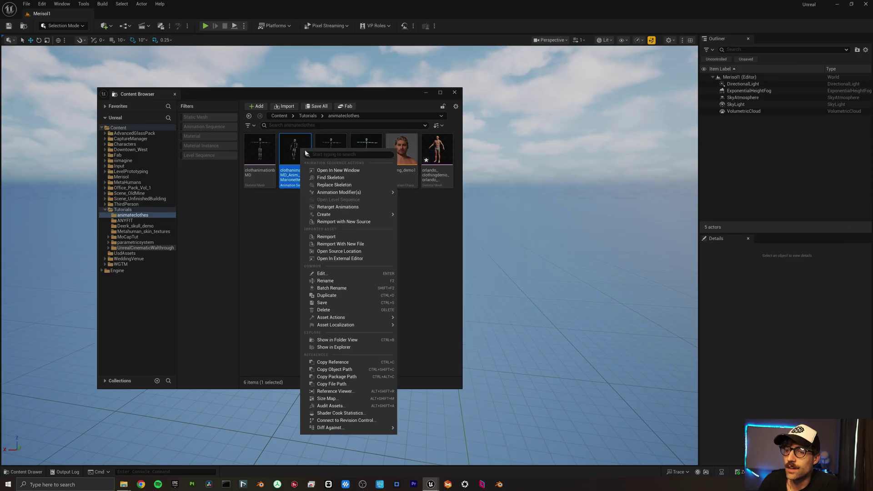
pyautogui.click(336, 207)
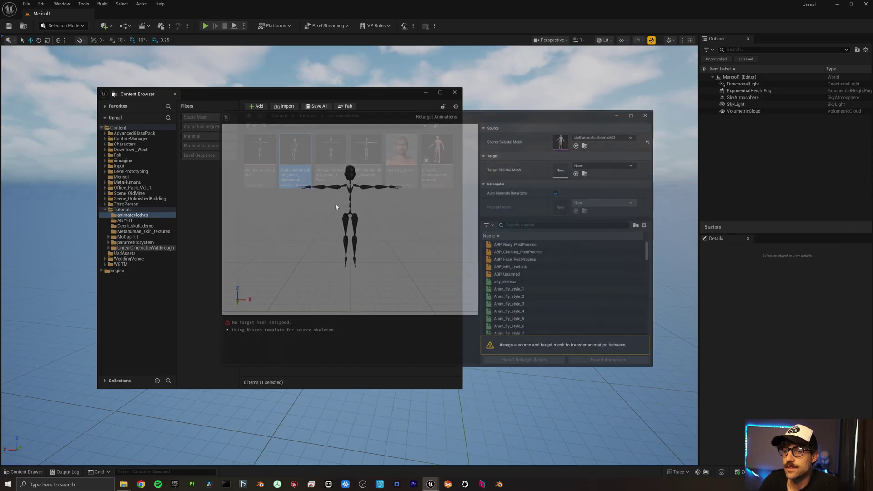
pyautogui.click(593, 165)
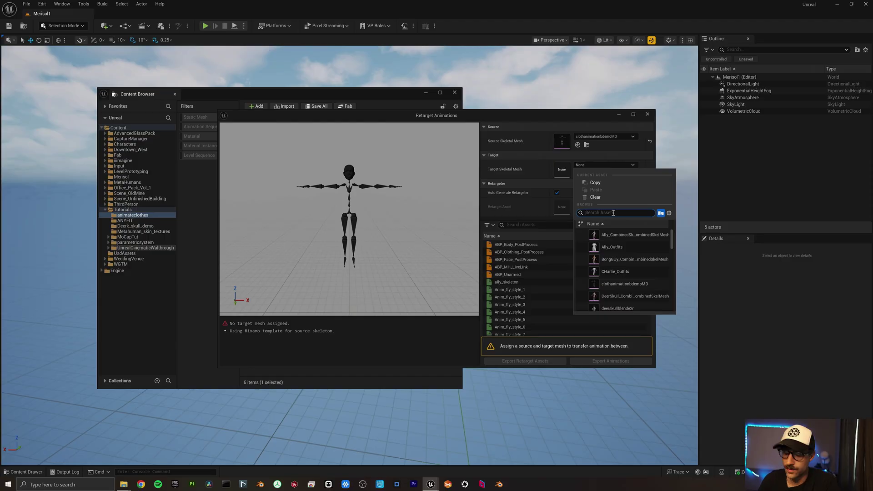
pyautogui.write('orlan')
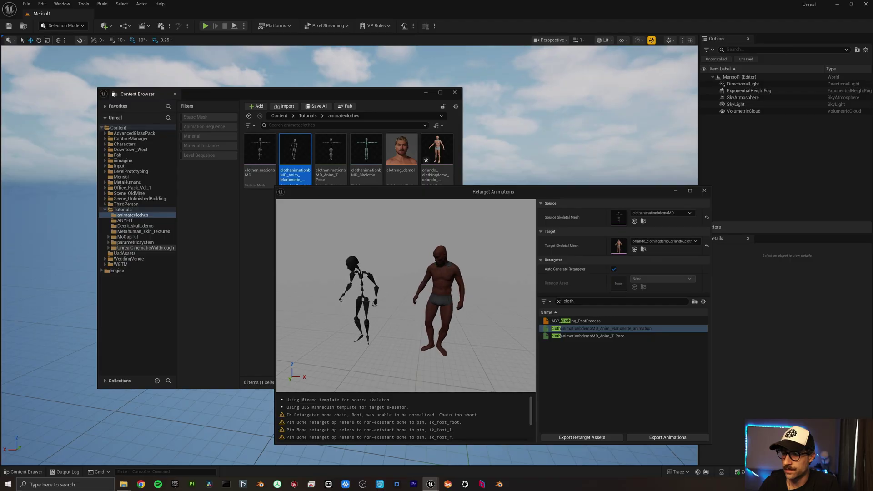
pyautogui.click(648, 436)
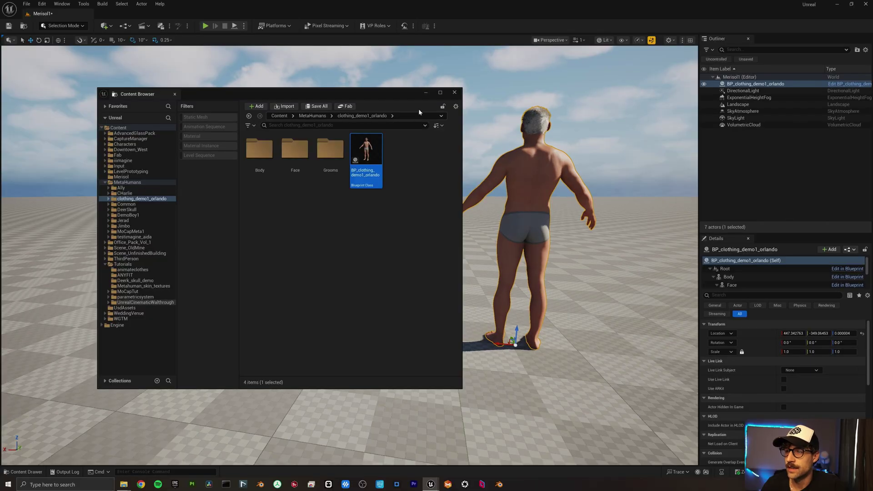
# Step: Create a level sequence named orlando_clothindemo in the animateclothes folder
pyautogui.click(424, 93)
pyautogui.rightClick(321, 142)
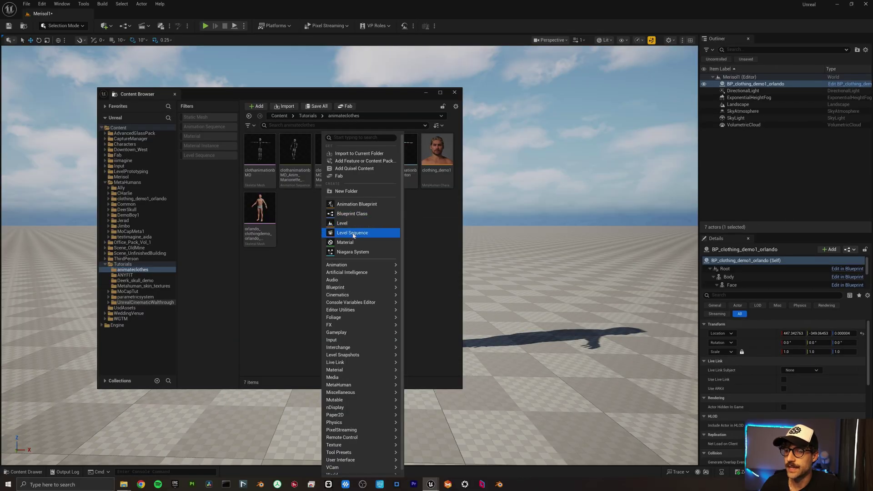
pyautogui.click(359, 232)
pyautogui.write('or')
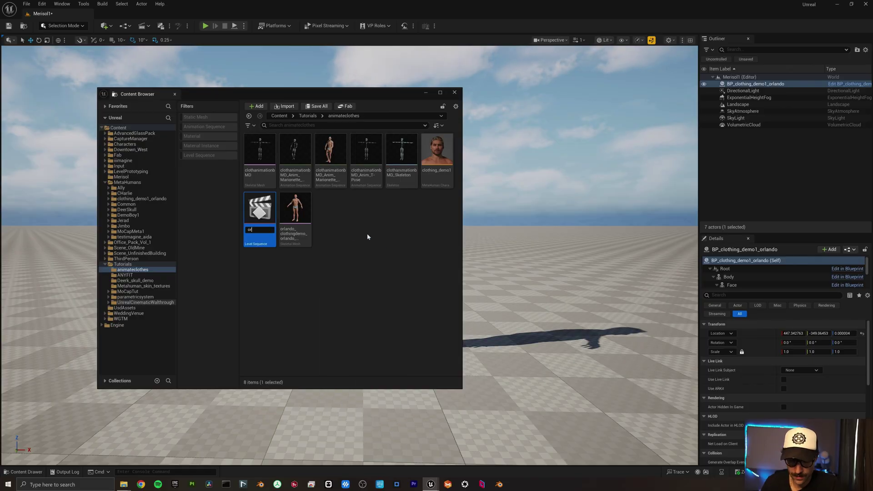
pyautogui.write('lando_cl')
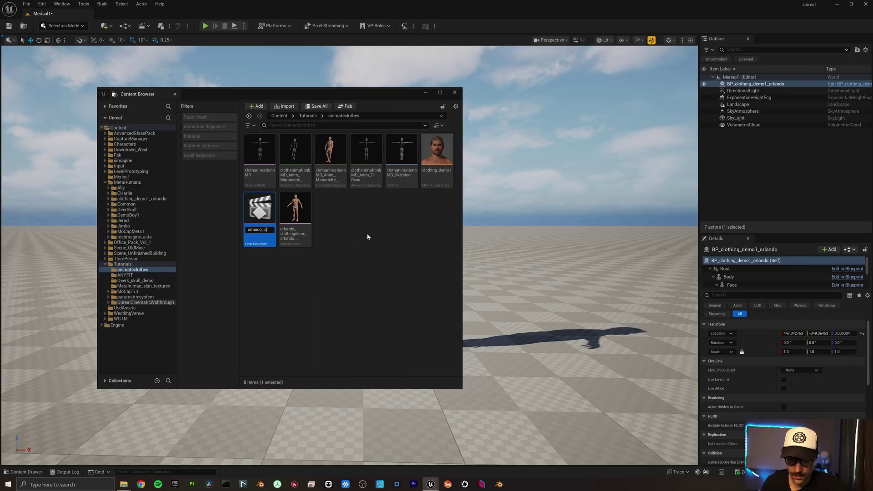
pyautogui.write('othindemo')
pyautogui.press('Return')
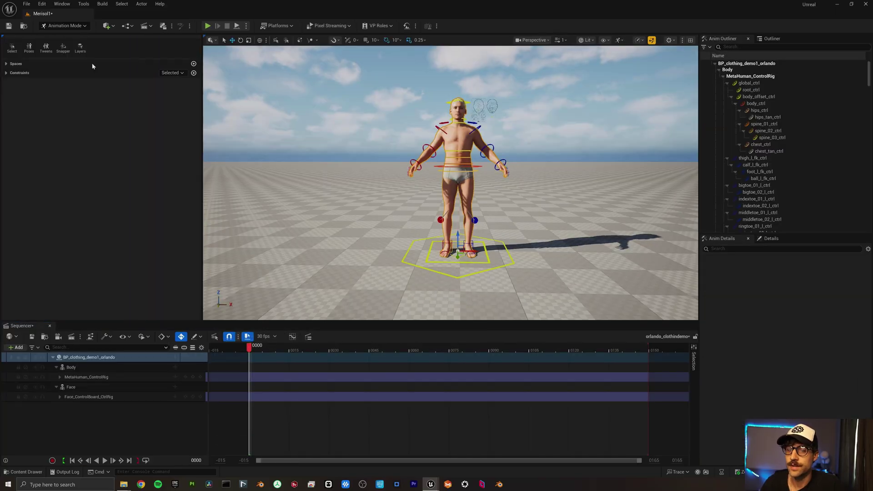
# Step: Delete the MetaHuman_ControlRig body track and the Face_ControlBoard_CtrlRig face track from the level sequence
pyautogui.click(108, 377)
pyautogui.press('Delete')
pyautogui.click(109, 386)
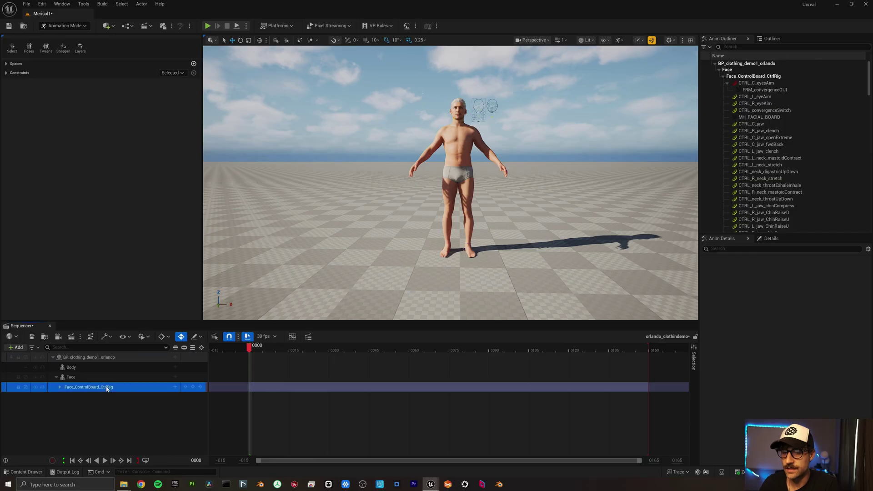
pyautogui.press('Delete')
# Step: Return to Selection mode, reset the BP_clothing_demo1_orlando actor's location to the world origin and frame it in the viewport
pyautogui.click(66, 26)
pyautogui.click(64, 36)
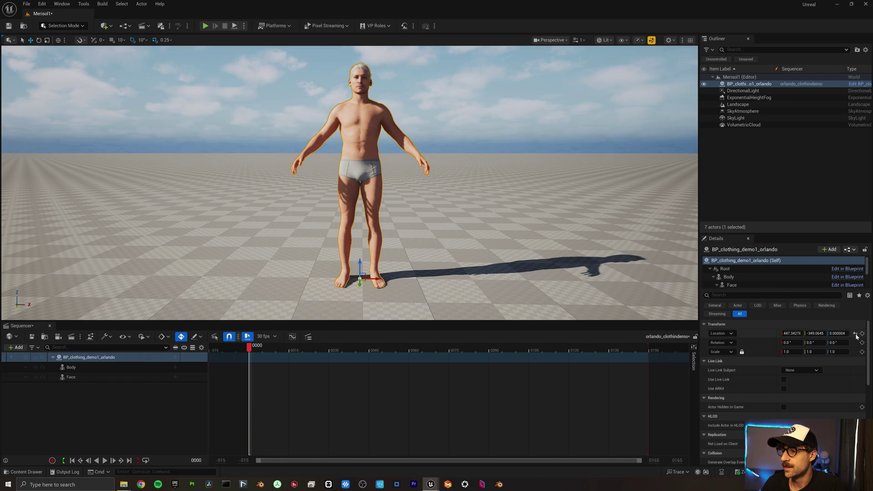
pyautogui.click(855, 335)
pyautogui.press('f')
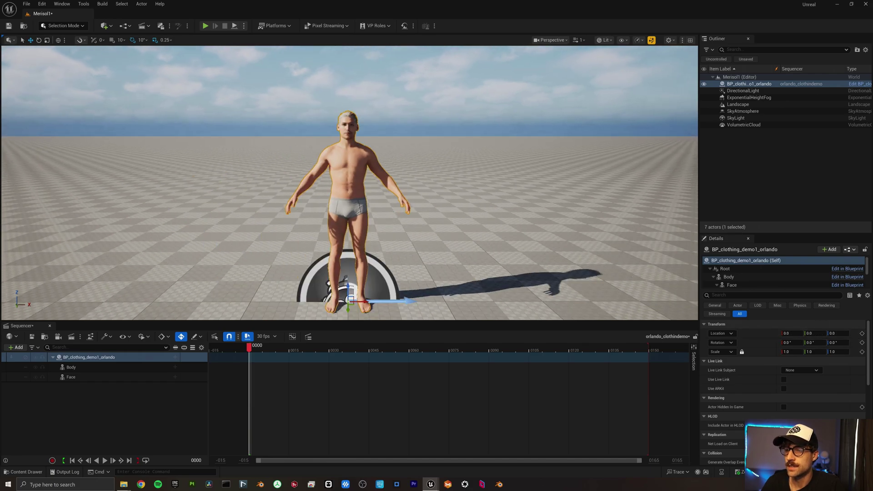
# Step: Switch the editor to CLO/MD LiveSync mode, dismiss the Substance plugin notice and open the Pose extension
pyautogui.click(79, 28)
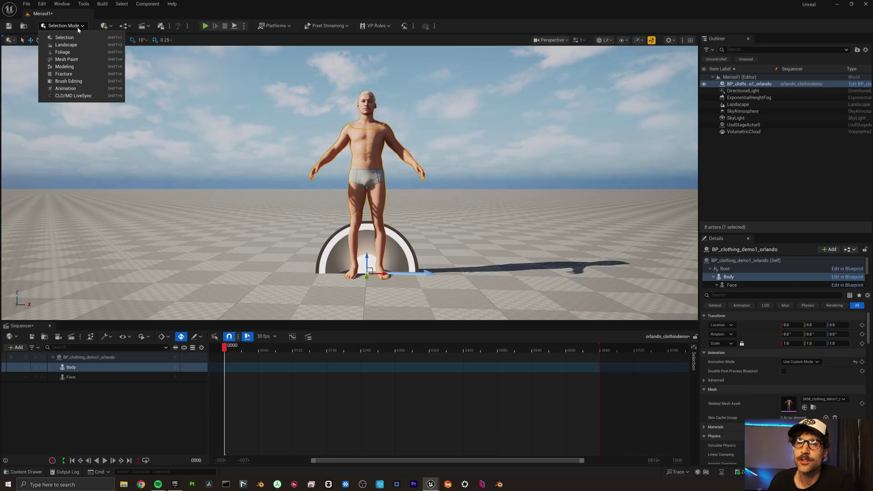
pyautogui.click(73, 95)
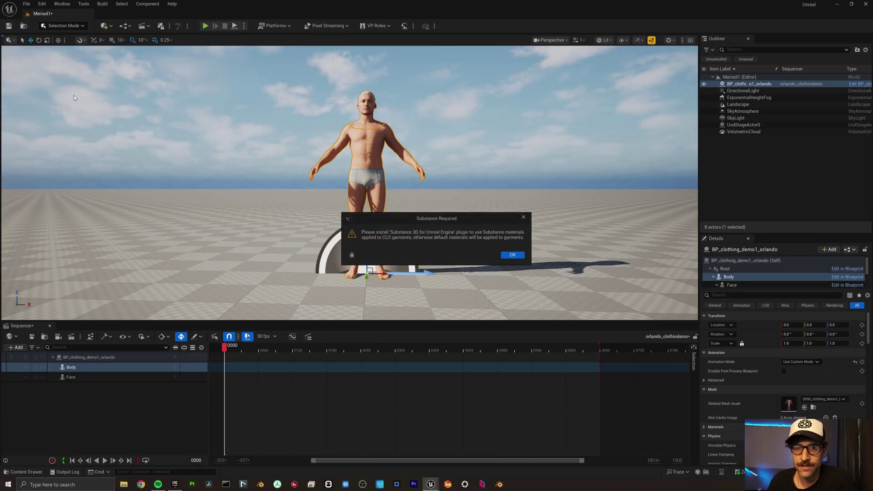
pyautogui.click(508, 256)
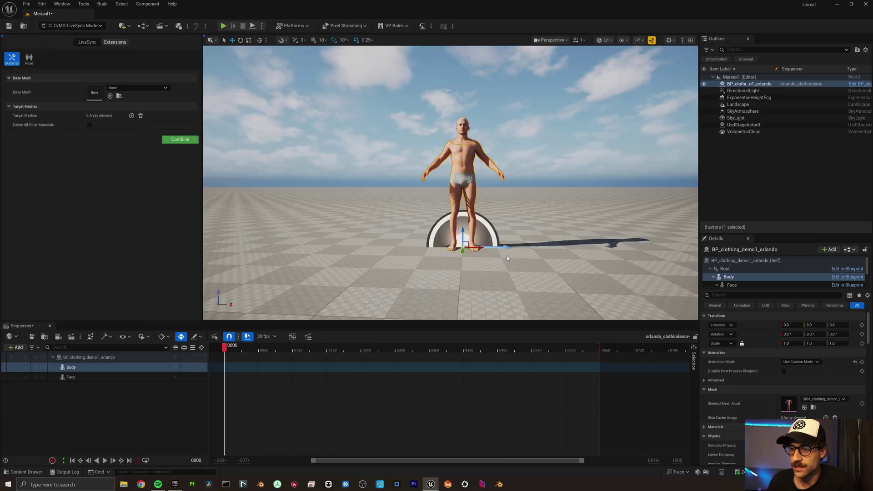
pyautogui.click(28, 58)
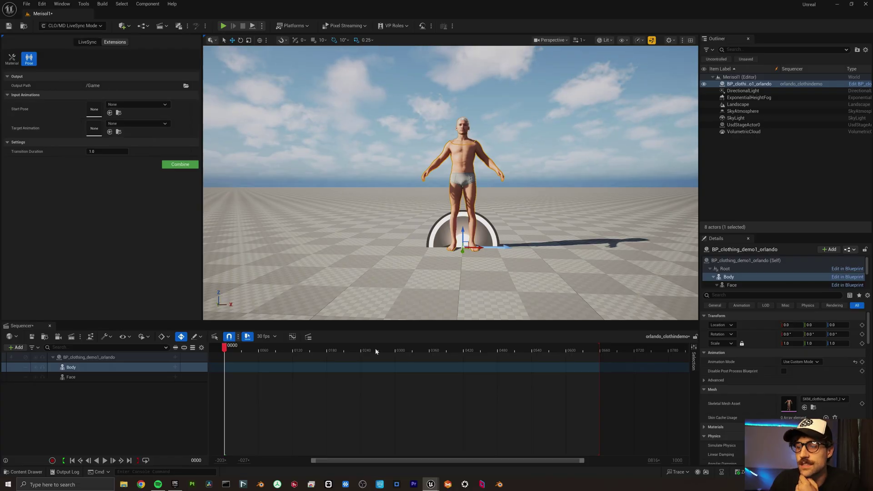
# Step: Open the orlando skeletal mesh from the animateclothes folder and create a pose asset named Apost_pornaldo from its current A-pose
pyautogui.moveTo(431, 489)
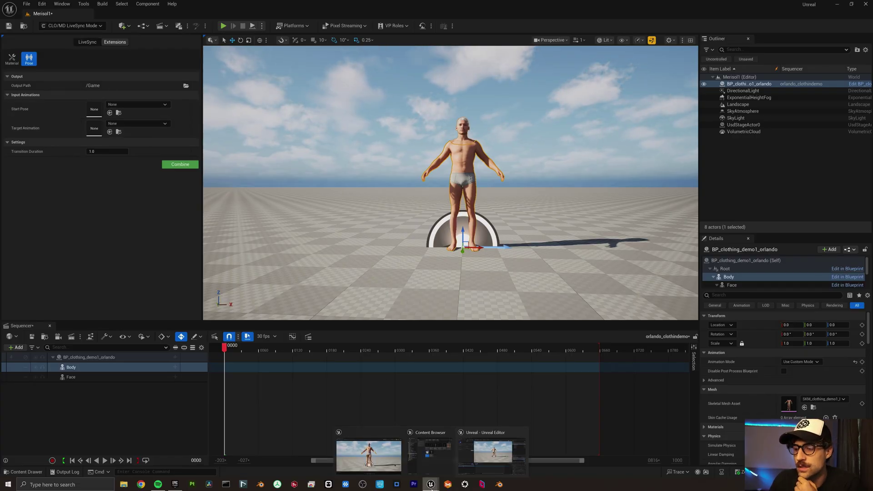
pyautogui.click(430, 448)
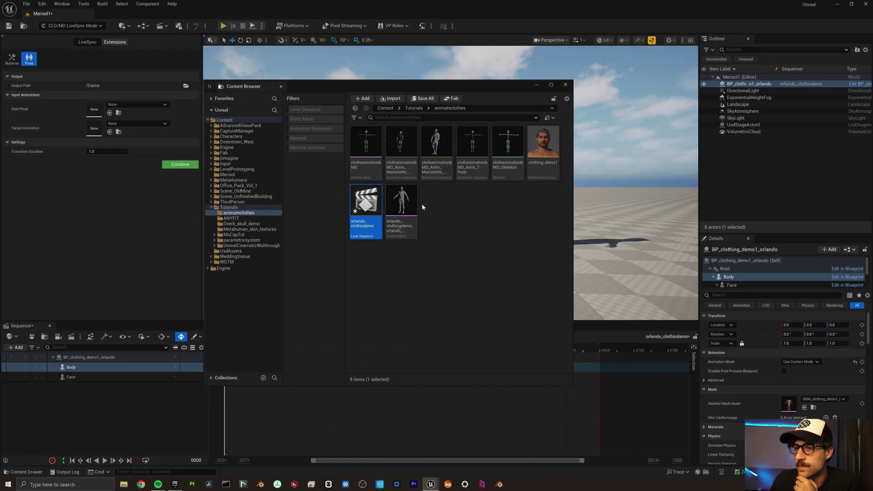
pyautogui.click(395, 199)
pyautogui.doubleClick(396, 204)
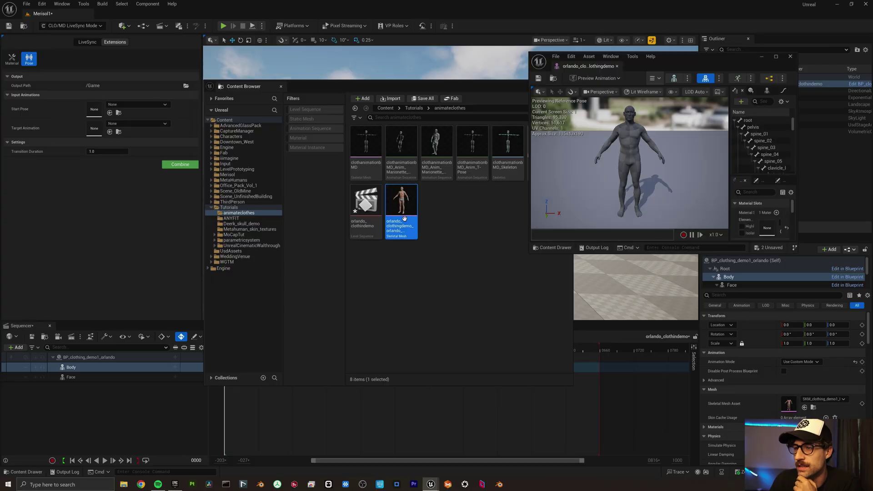
pyautogui.doubleClick(680, 59)
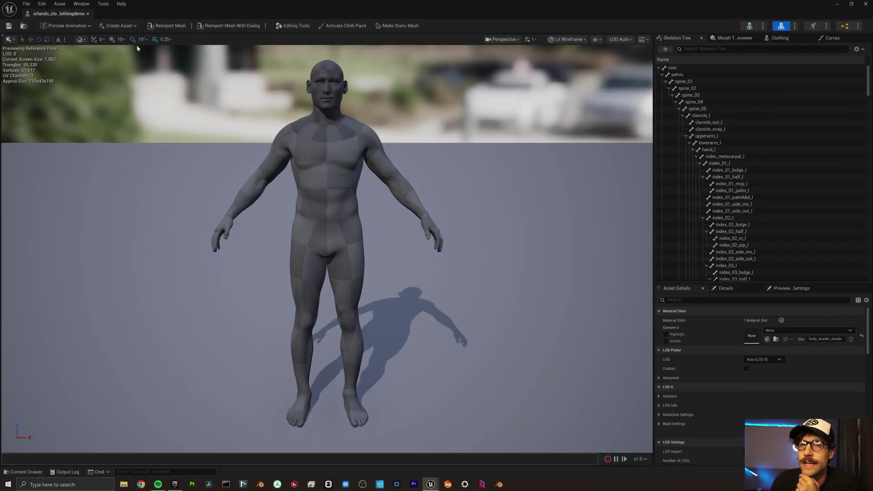
pyautogui.click(117, 26)
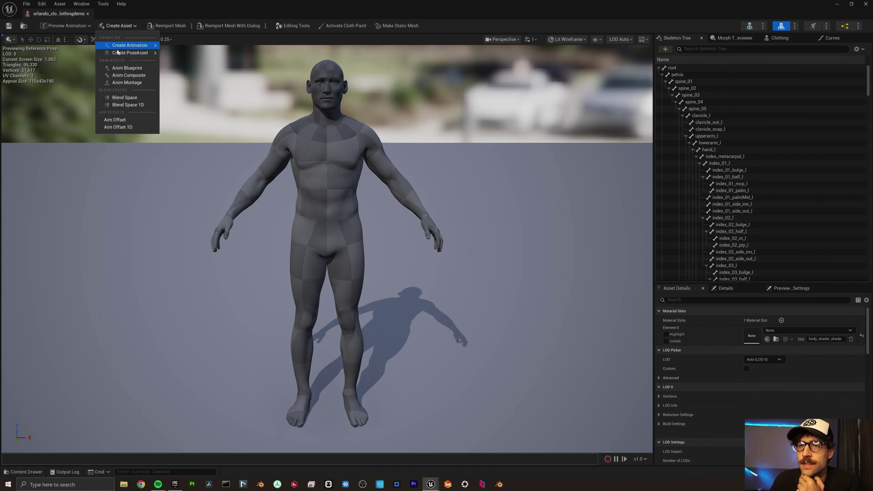
pyautogui.moveTo(157, 54)
pyautogui.click(184, 64)
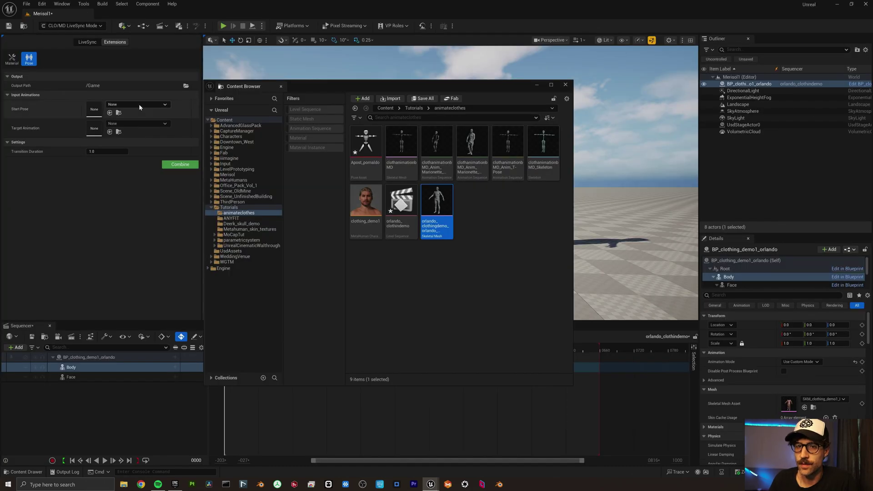
# Step: Set Apost_pornaldo as the start pose and the clothanimation demo's Marionette animation as the target animation
pyautogui.click(139, 105)
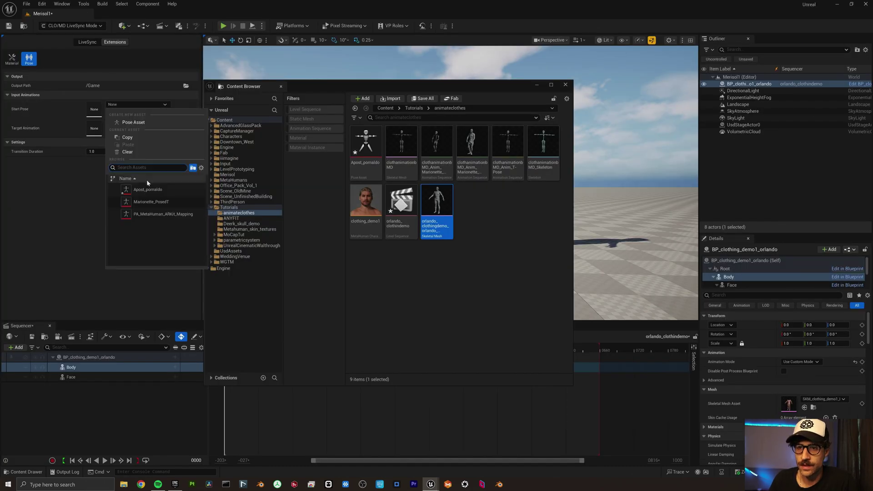
pyautogui.press('Escape')
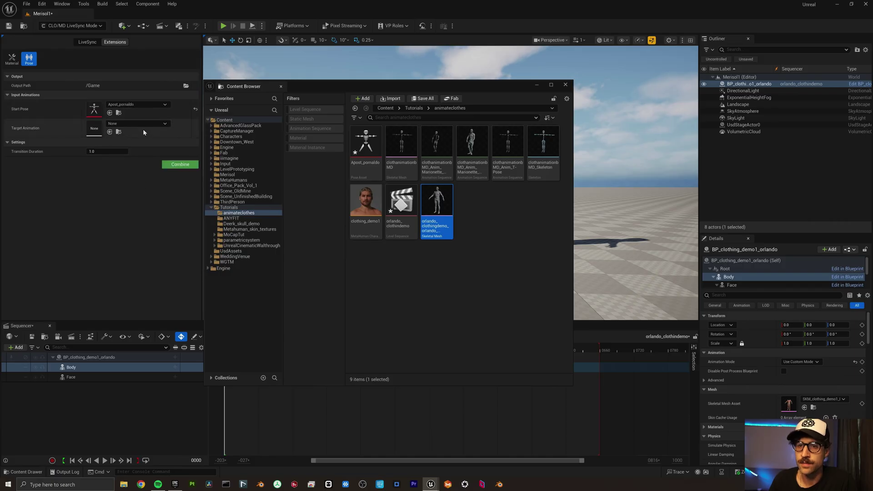
pyautogui.click(141, 124)
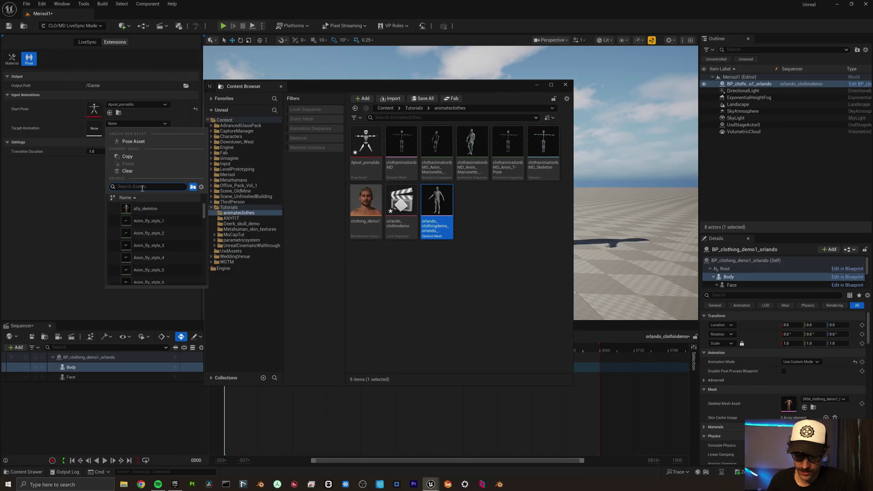
pyautogui.write('cloth')
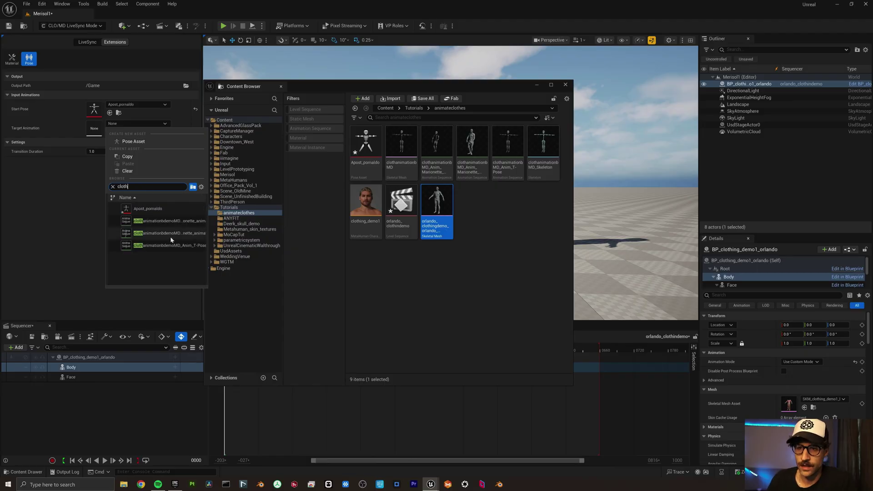
pyautogui.click(167, 237)
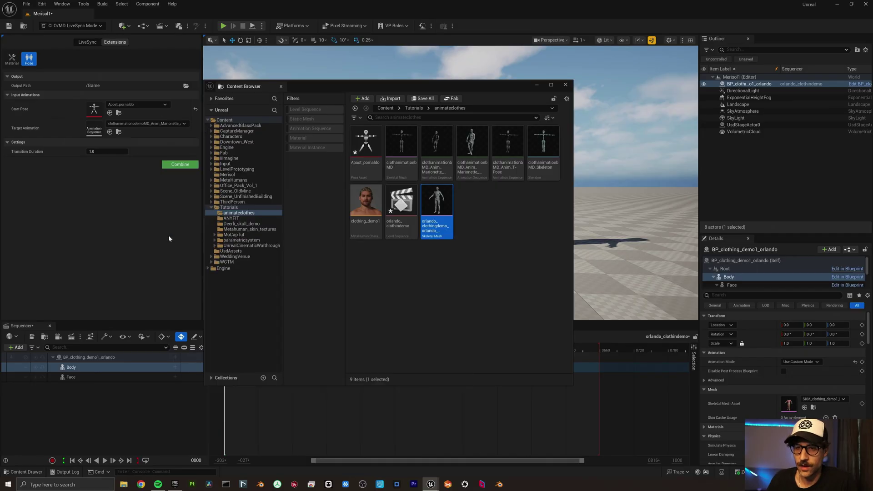
# Step: Set the transition duration to 2 and combine the start pose with the target animation
pyautogui.click(534, 84)
pyautogui.click(106, 152)
pyautogui.write('2')
pyautogui.press('Return')
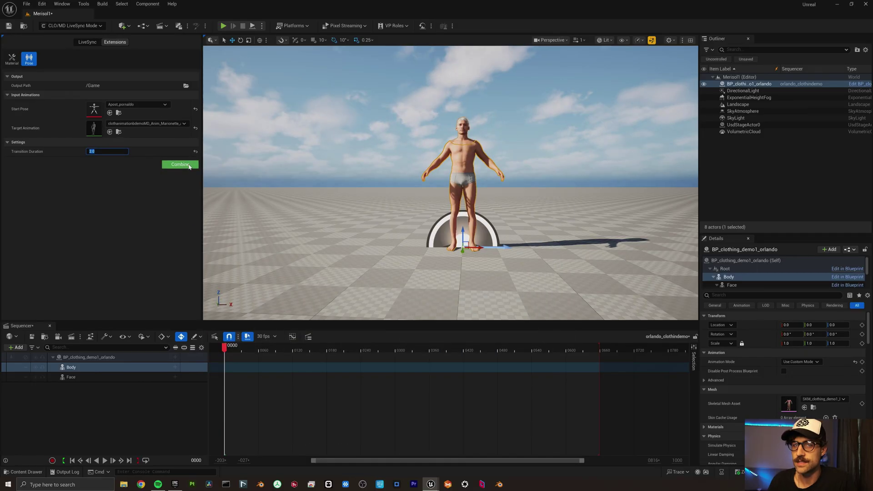
pyautogui.click(189, 166)
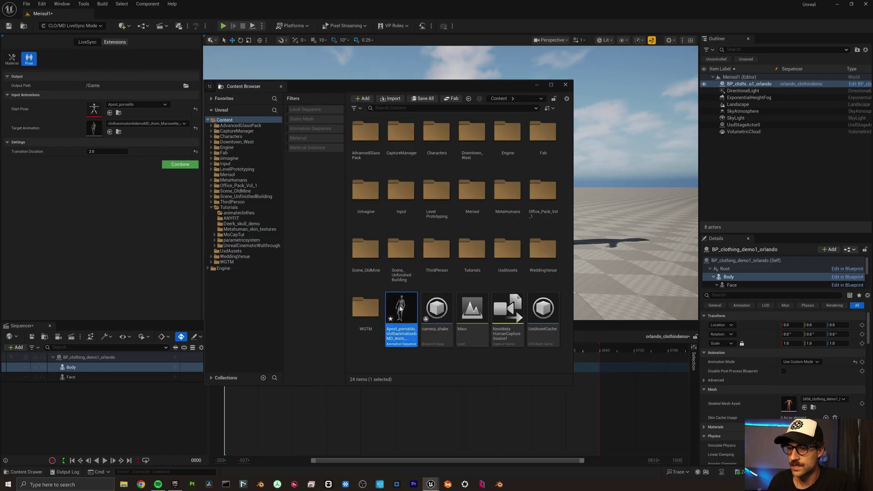
# Step: Open the combined animation sequence and play it from the first frame to check the transition out of the A-pose
pyautogui.doubleClick(400, 308)
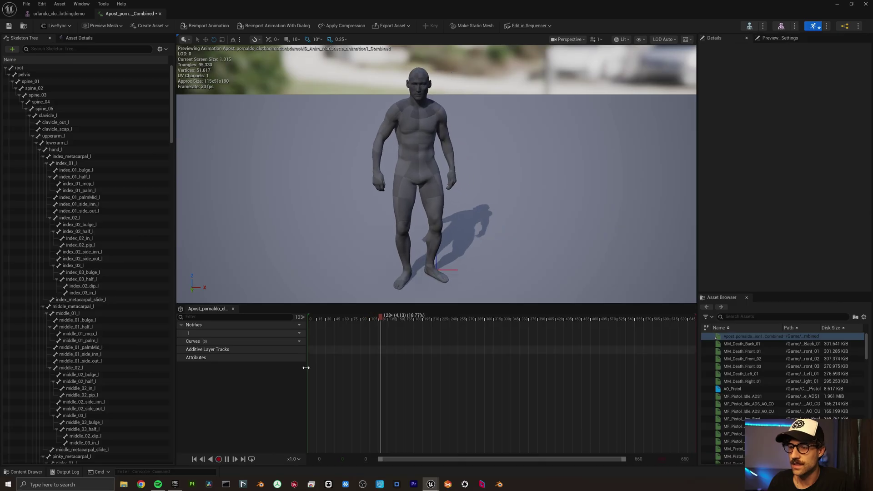
pyautogui.moveTo(331, 317); pyautogui.dragTo(303, 323)
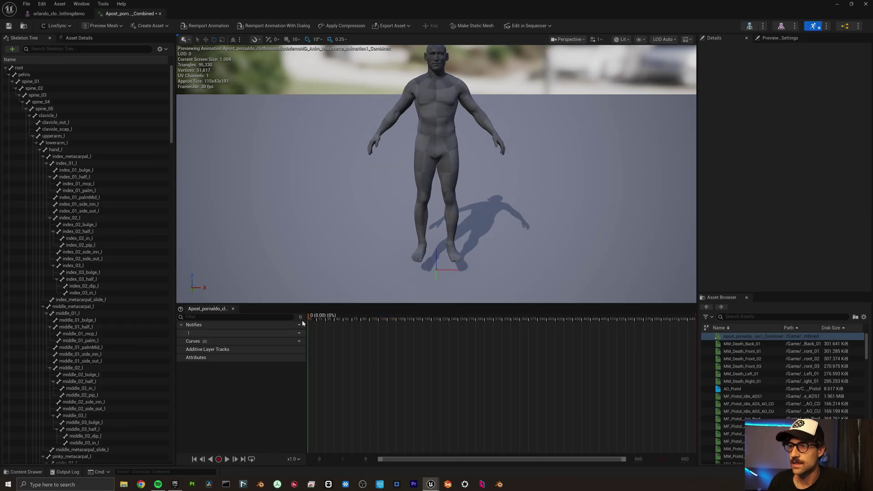
pyautogui.press('space')
pyautogui.moveTo(357, 224); pyautogui.dragTo(357, 224, button='right')
pyautogui.moveTo(436, 262); pyautogui.dragTo(437, 263, button='right')
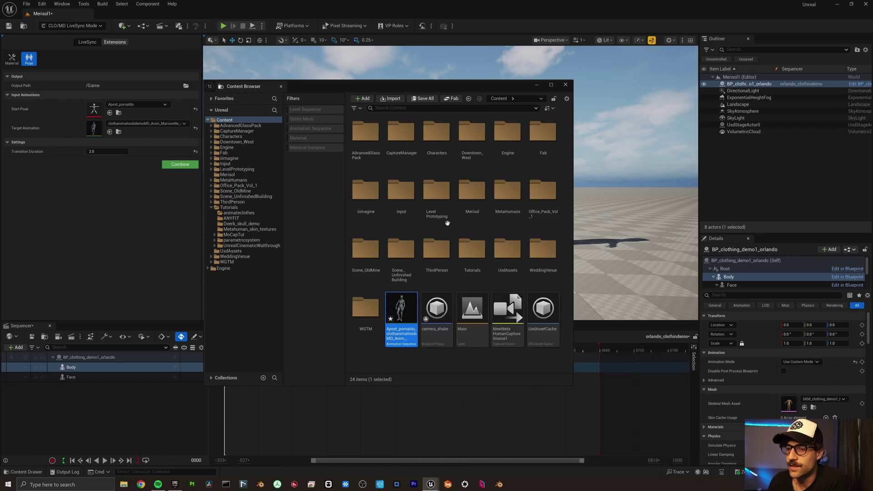
# Step: Export the combined animation sequence from the Content folder as an FBX file
pyautogui.rightClick(404, 311)
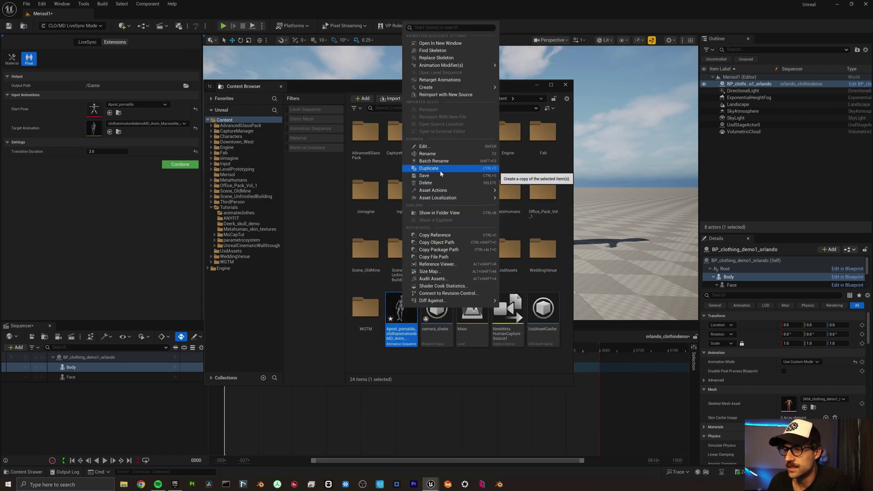
pyautogui.moveTo(440, 190)
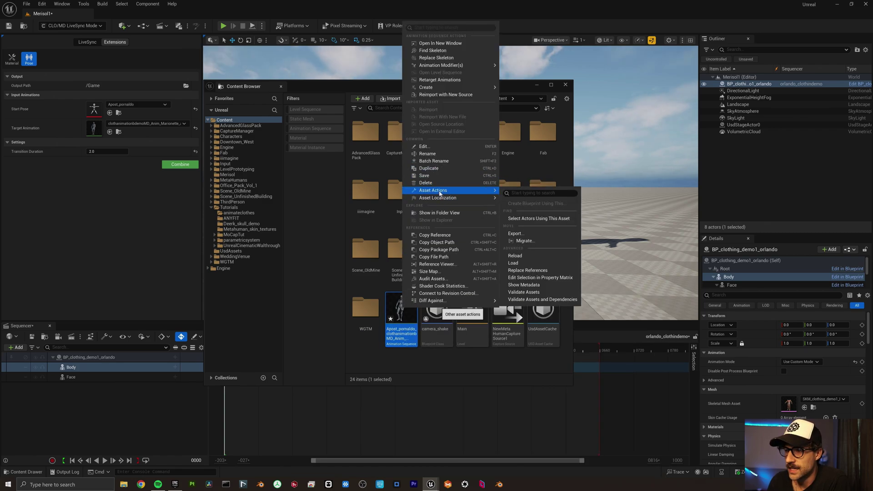
pyautogui.click(532, 234)
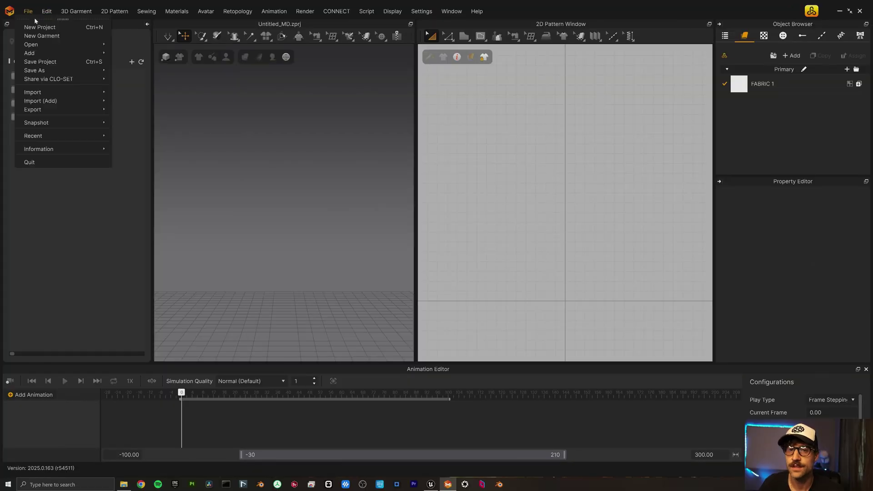
# Step: Switch to Marvelous Designer and choose the orlando_anim FBX in the animationclothesMD folder for import
pyautogui.moveTo(54, 92)
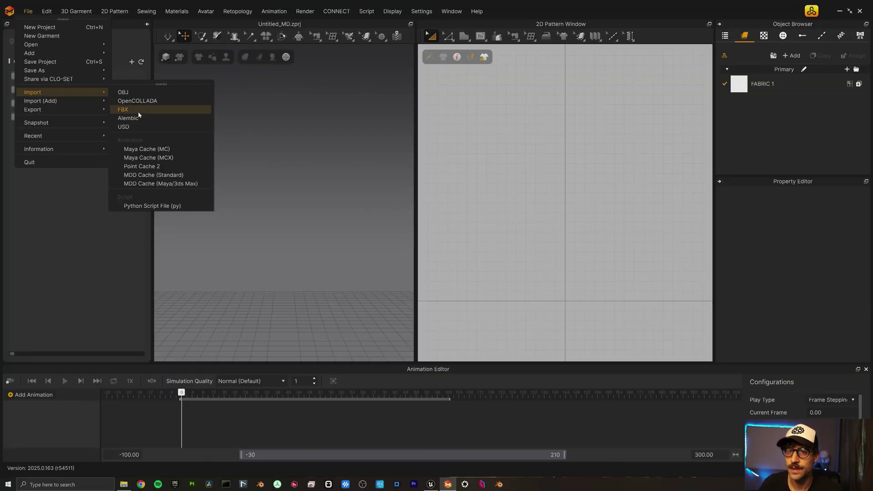
pyautogui.click(135, 109)
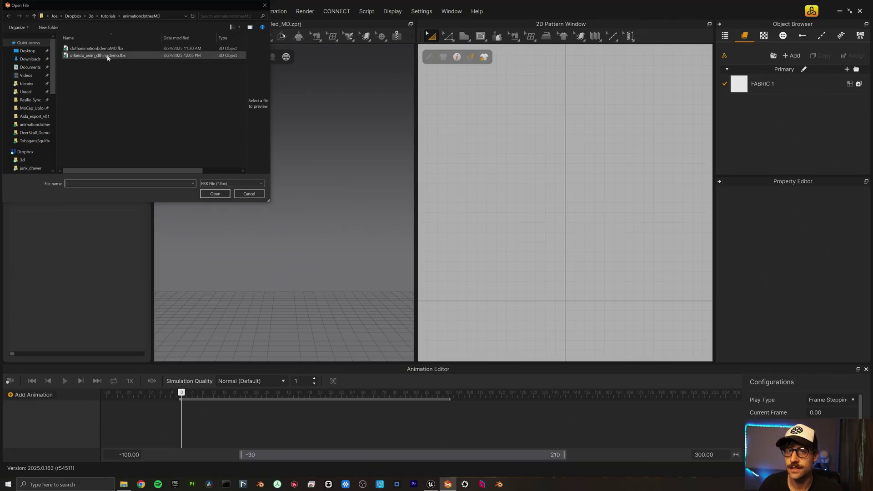
pyautogui.click(98, 55)
pyautogui.click(214, 194)
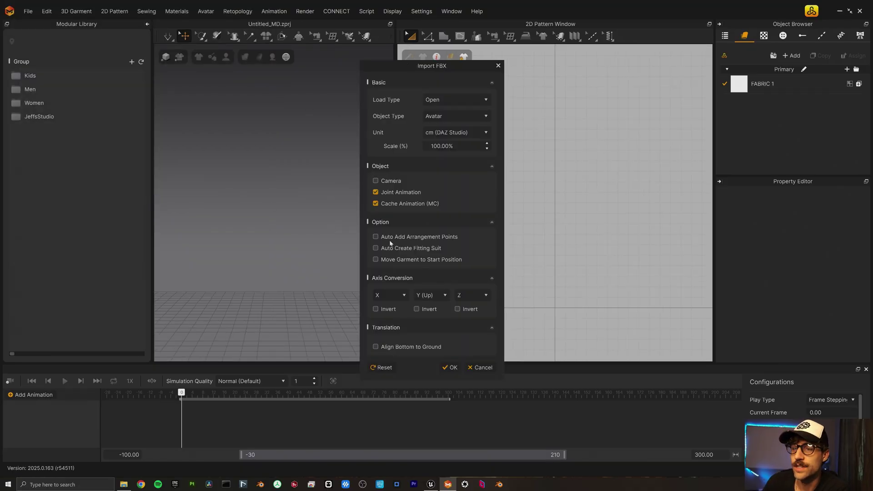
# Step: Import the FBX as an avatar with Auto Add Arrangement Points and Auto Create Fitting Suit enabled
pyautogui.click(375, 237)
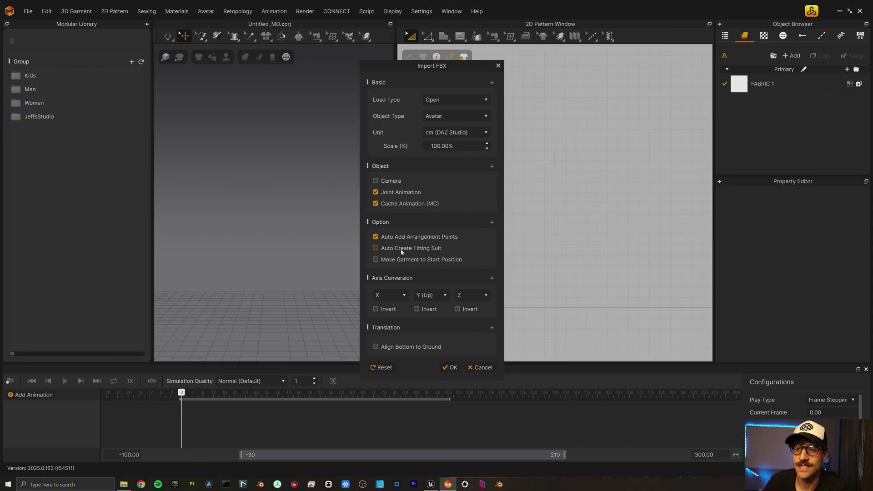
pyautogui.click(399, 248)
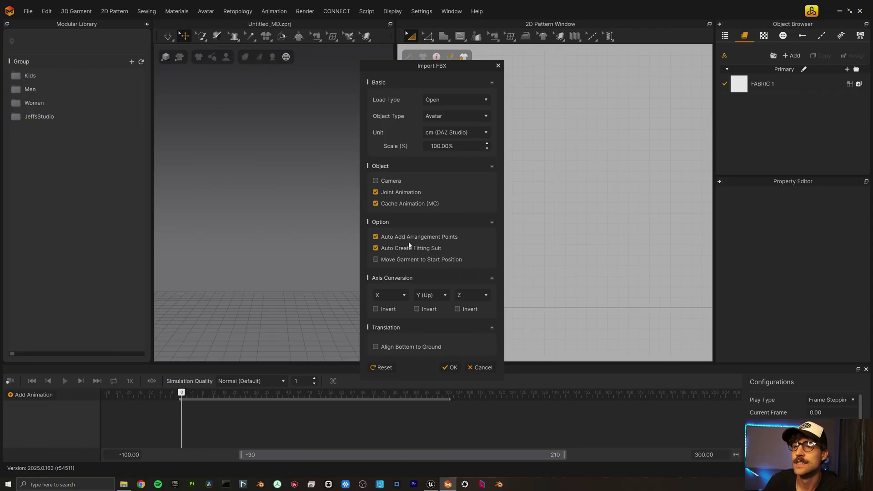
pyautogui.click(450, 368)
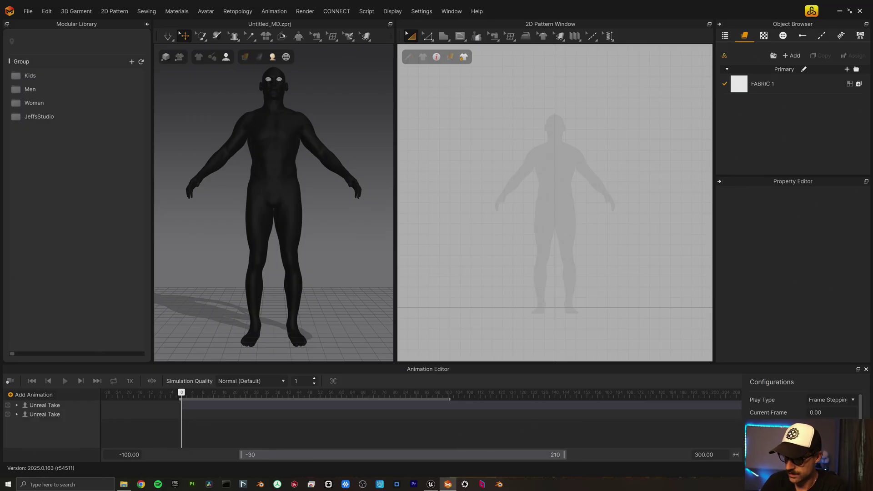
# Step: Extend the animation timeline's end to frame 650 and play back the imported avatar motion
pyautogui.doubleClick(675, 453)
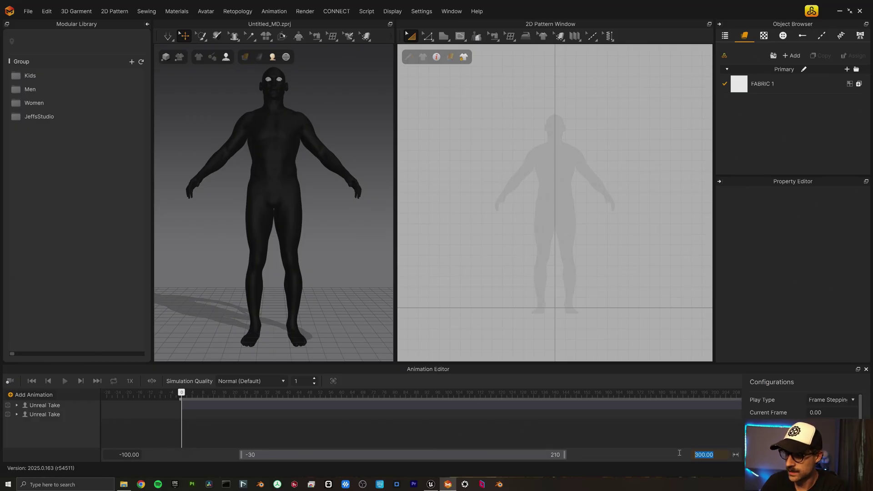
pyautogui.write('650')
pyautogui.press('Return')
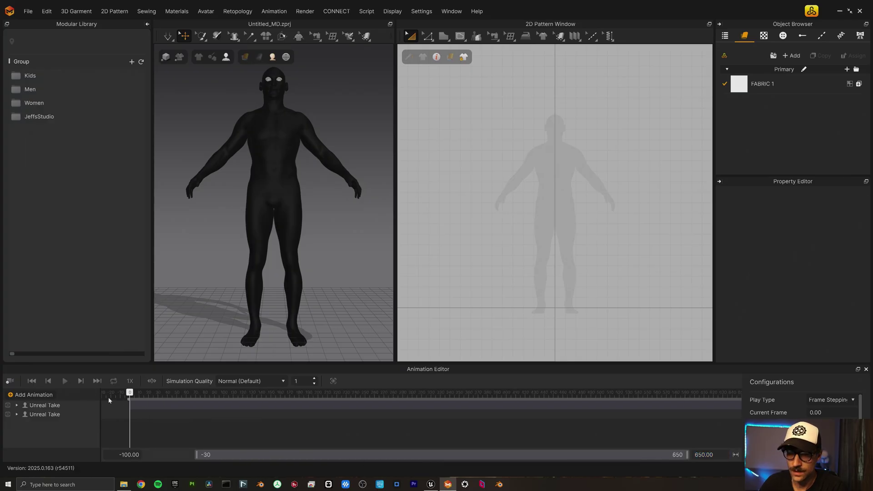
pyautogui.click(65, 381)
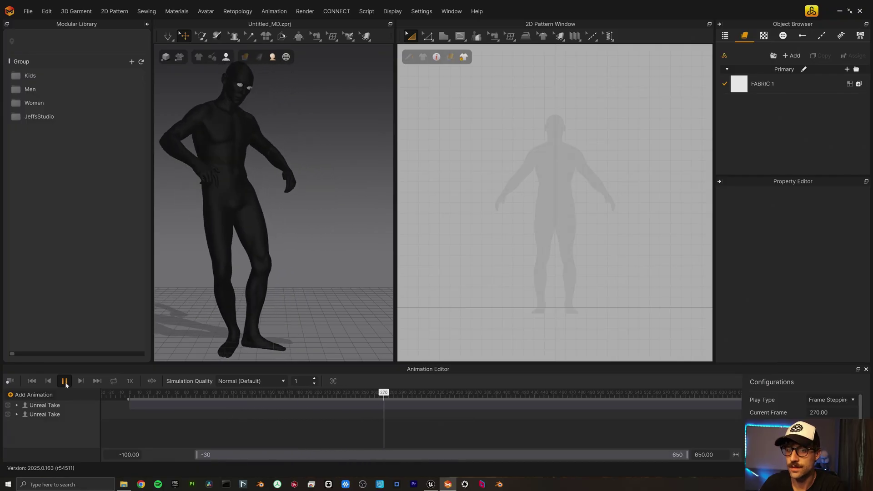
pyautogui.click(65, 381)
# Step: Show the avatar's arrangement points to check their placement, and hide them again
pyautogui.click(226, 56)
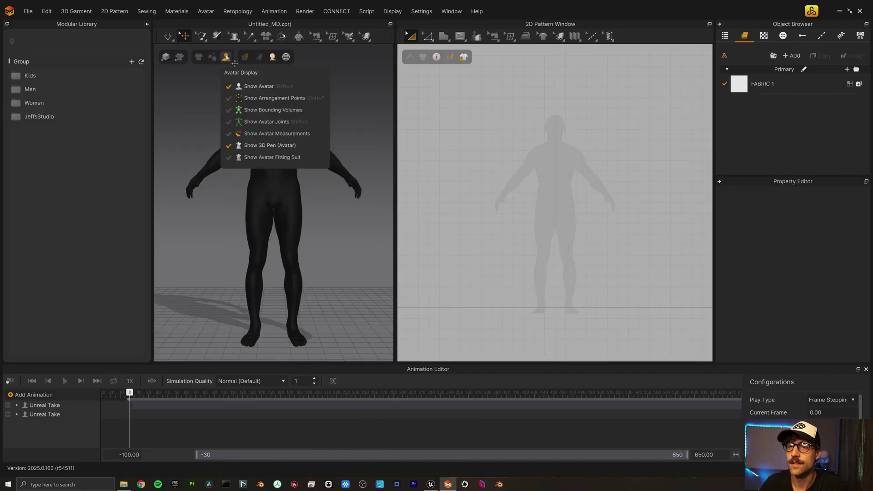
pyautogui.click(238, 99)
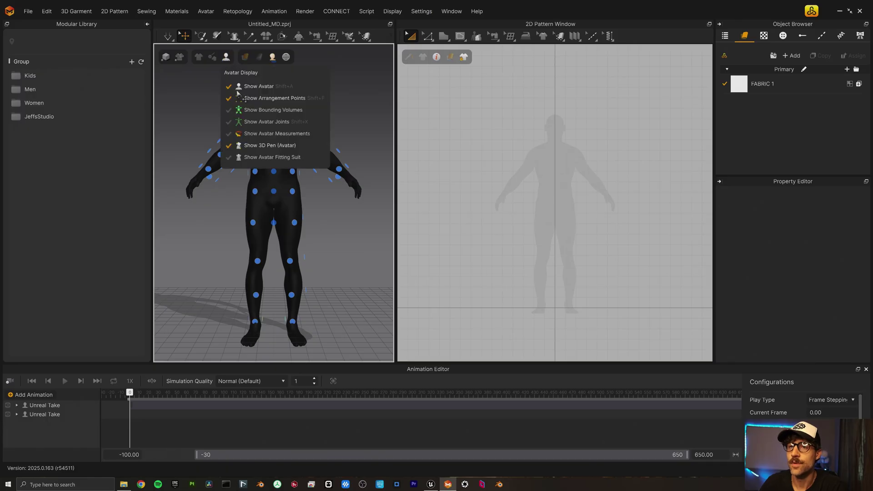
pyautogui.click(230, 100)
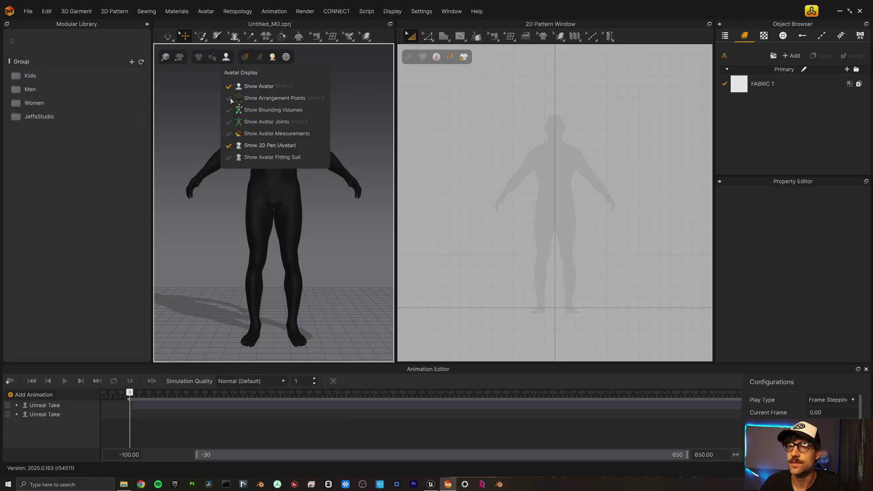
pyautogui.click(211, 11)
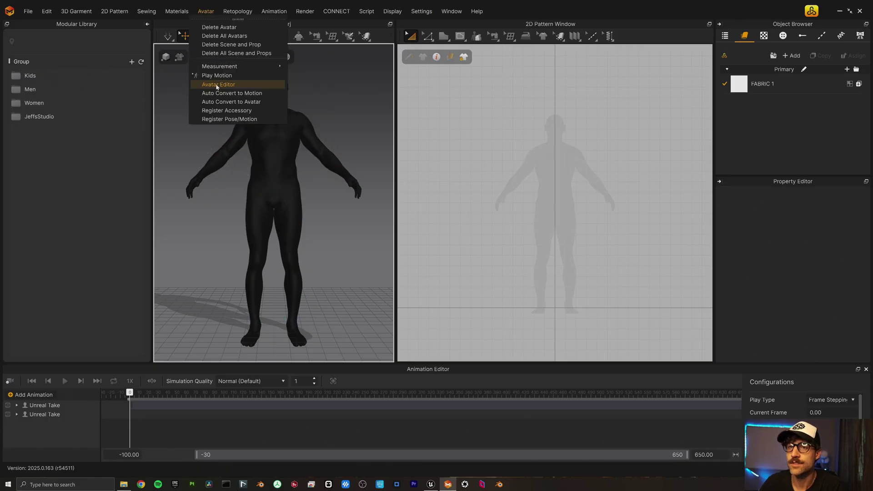
pyautogui.click(399, 363)
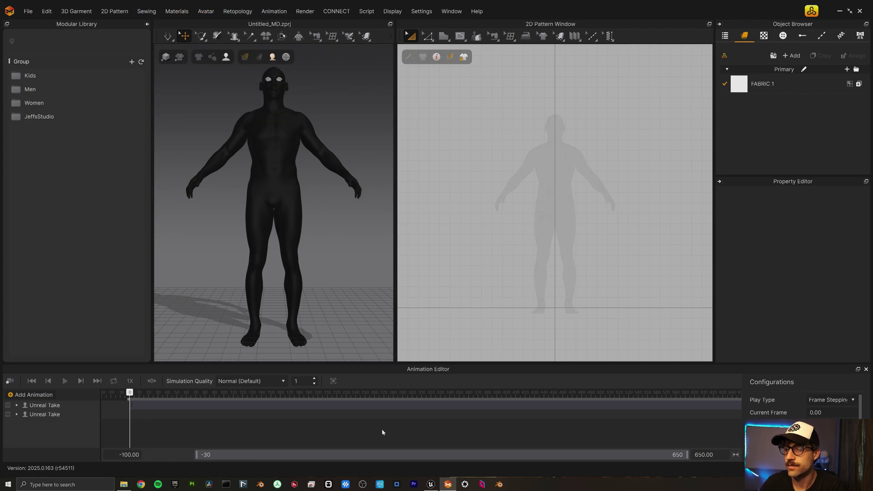
pyautogui.click(449, 12)
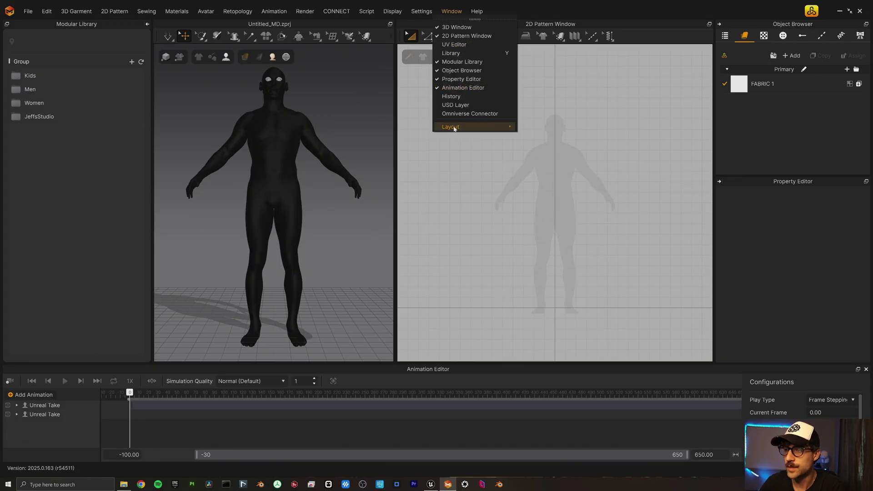
pyautogui.moveTo(501, 128)
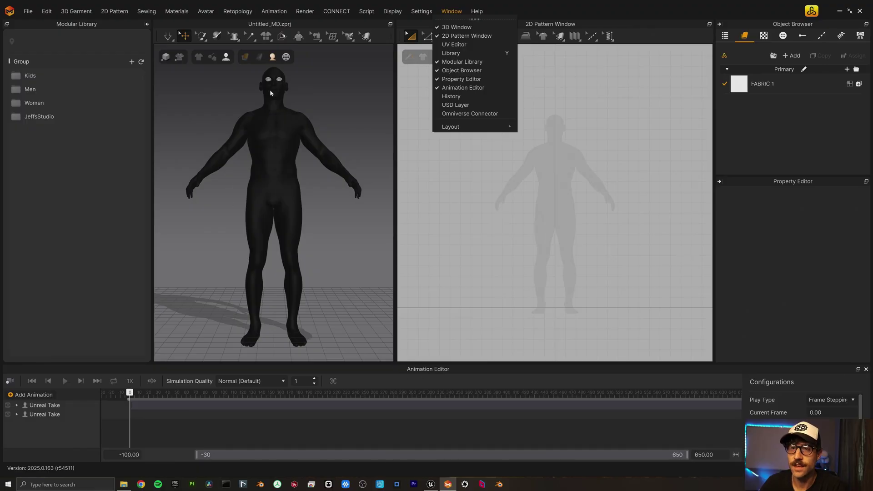
pyautogui.click(114, 11)
pyautogui.moveTo(146, 11)
pyautogui.click(285, 150)
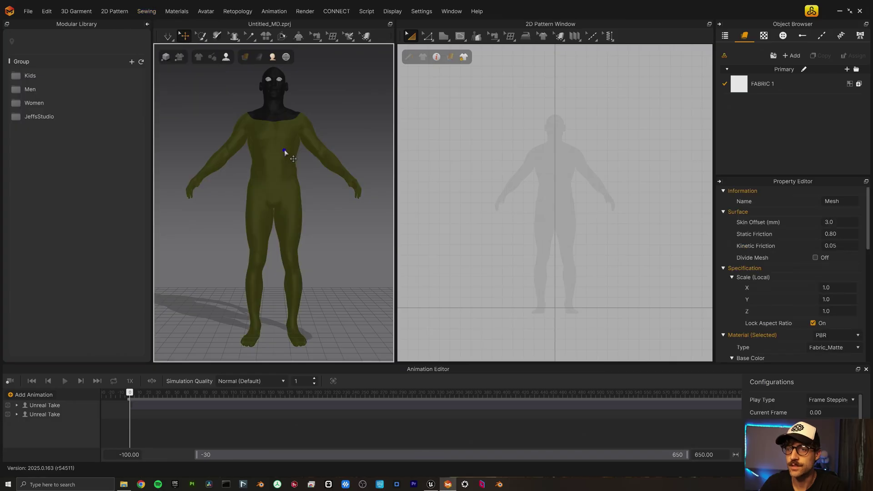
pyautogui.press('Escape')
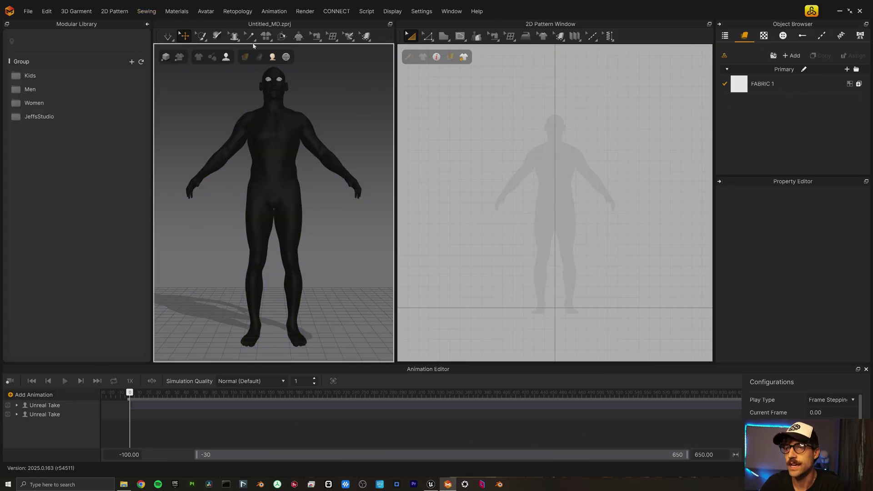
# Step: Open the Avatar Editor's fitting suit setup and mark the mid neck and neck base lines on the avatar
pyautogui.click(205, 11)
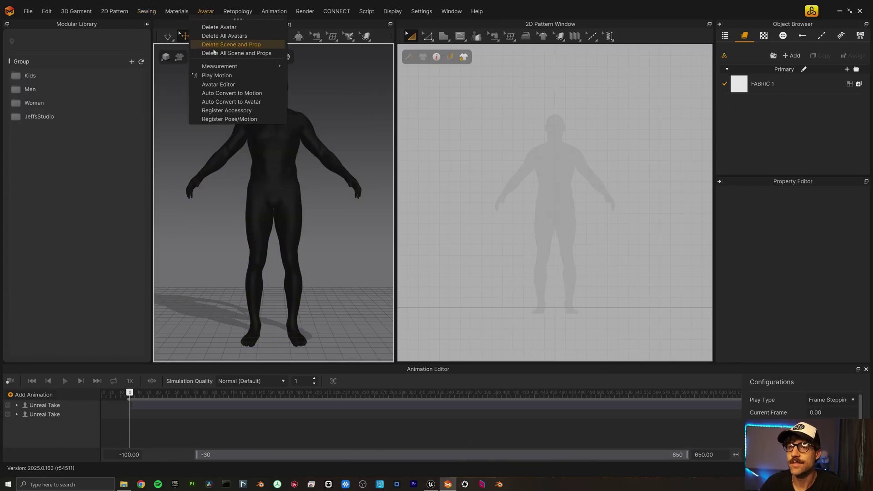
pyautogui.click(218, 81)
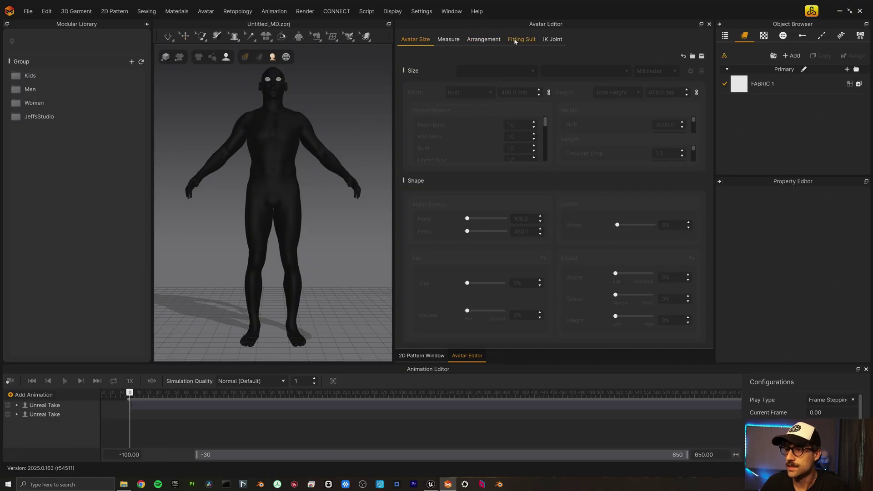
pyautogui.click(274, 98)
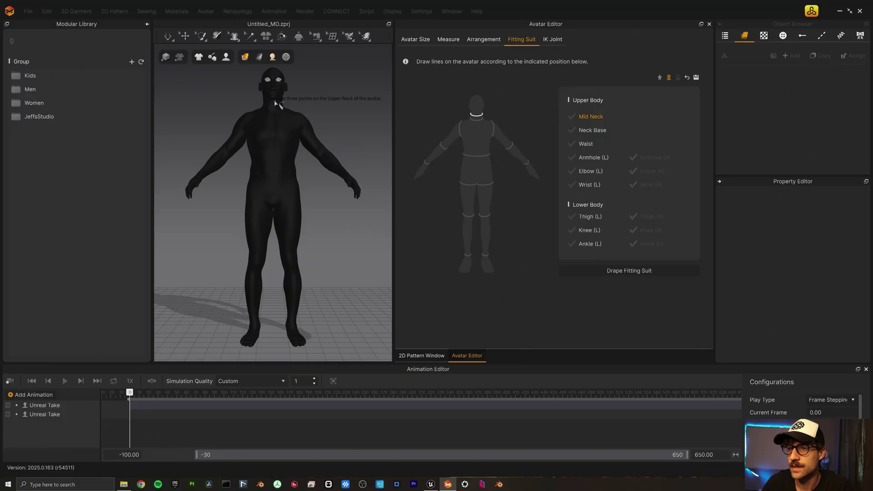
pyautogui.click(267, 101)
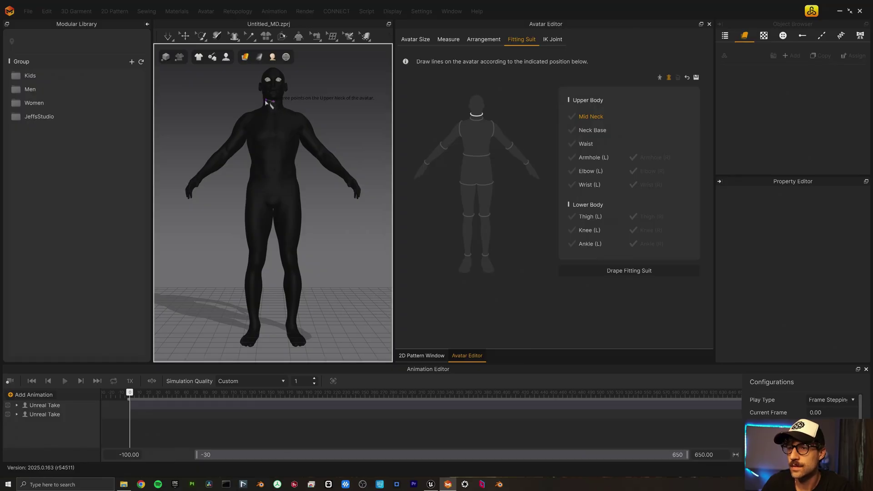
pyautogui.click(280, 100)
pyautogui.click(265, 108)
pyautogui.click(274, 111)
pyautogui.click(283, 109)
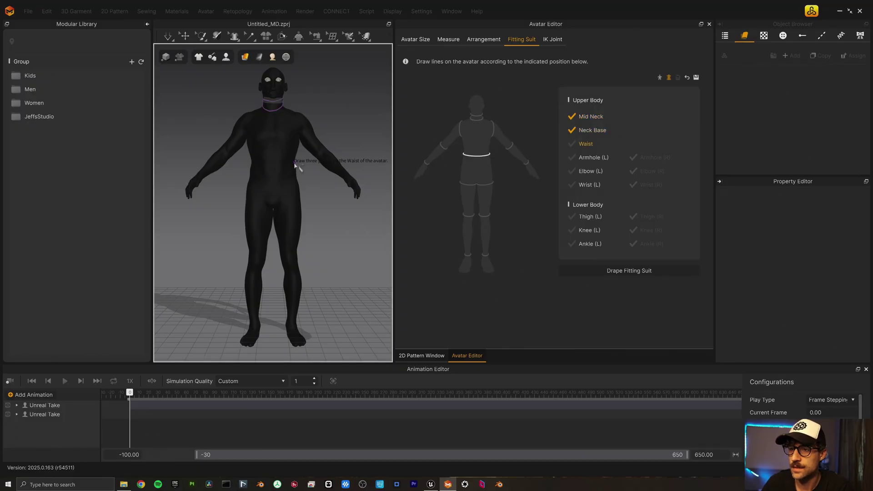
# Step: Draw the fitting suit's waist, armhole, elbow and wrist lines on the avatar
pyautogui.click(304, 162)
pyautogui.click(251, 136)
pyautogui.click(247, 120)
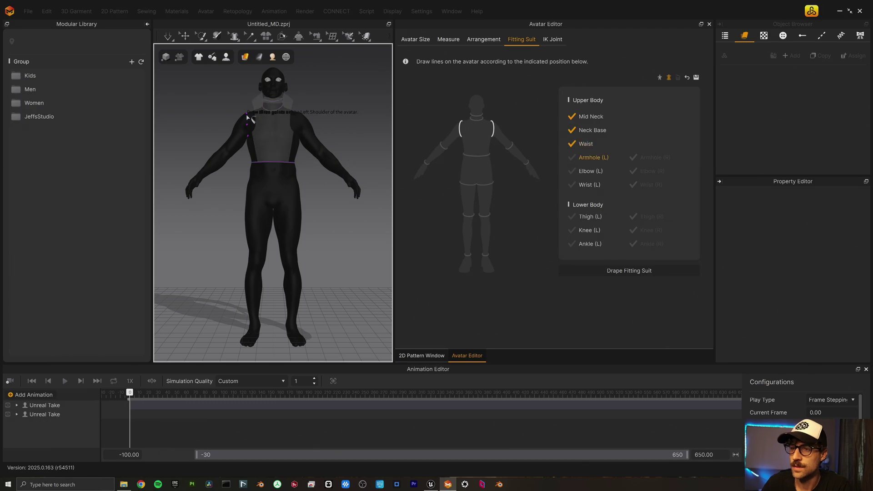
pyautogui.click(249, 112)
pyautogui.click(222, 151)
pyautogui.click(227, 152)
pyautogui.click(228, 158)
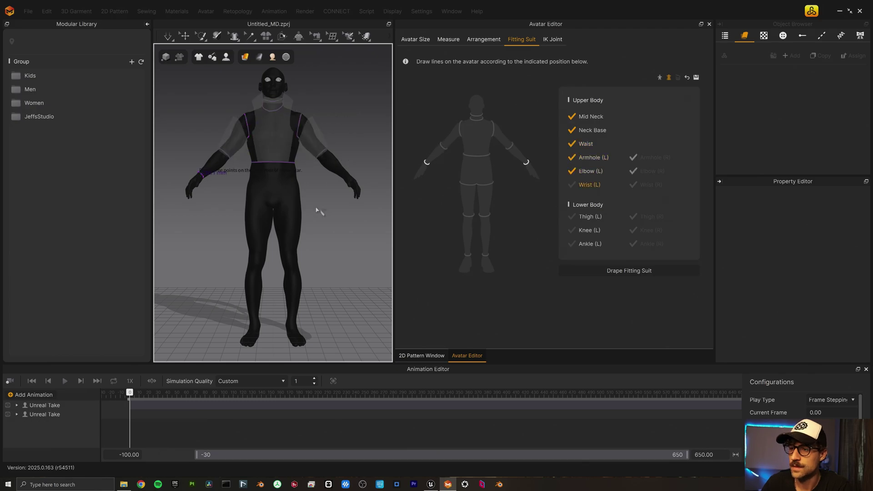
pyautogui.click(205, 173)
# Step: Draw the thigh, knee and ankle lines on the avatar and drape the fitting suit
pyautogui.click(273, 208)
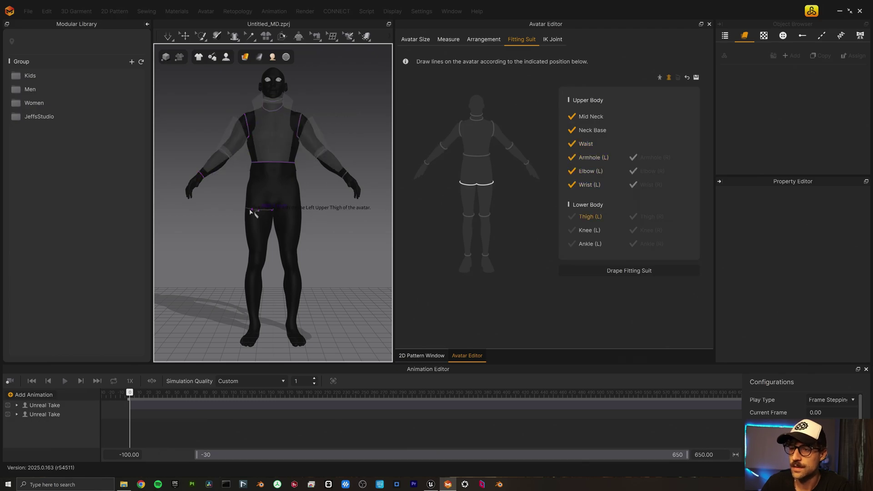
pyautogui.click(264, 268)
pyautogui.click(292, 313)
pyautogui.click(604, 272)
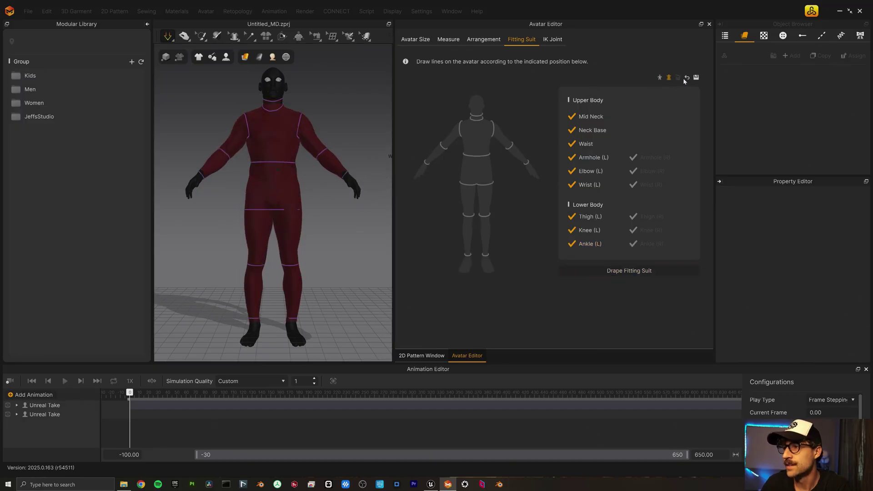
# Step: Save the avatar with its fitting suit as the AVT file orlandofitsuit and close the Avatar Editor
pyautogui.click(695, 77)
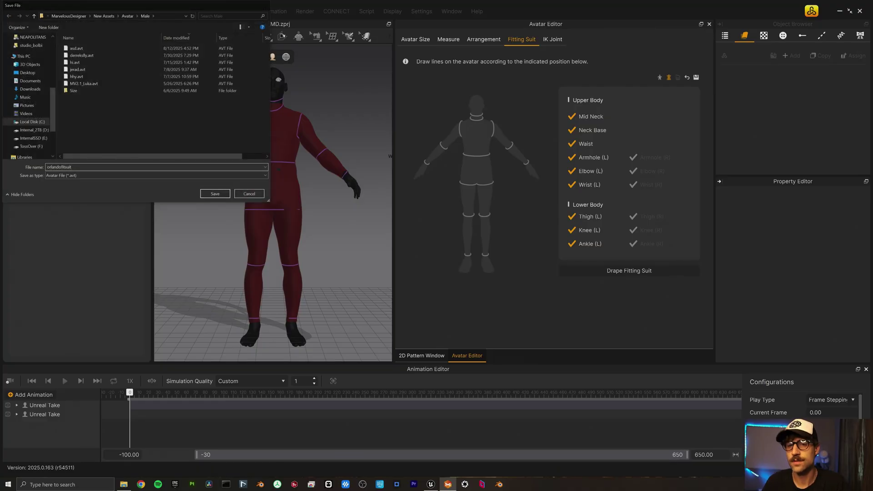
pyautogui.click(215, 194)
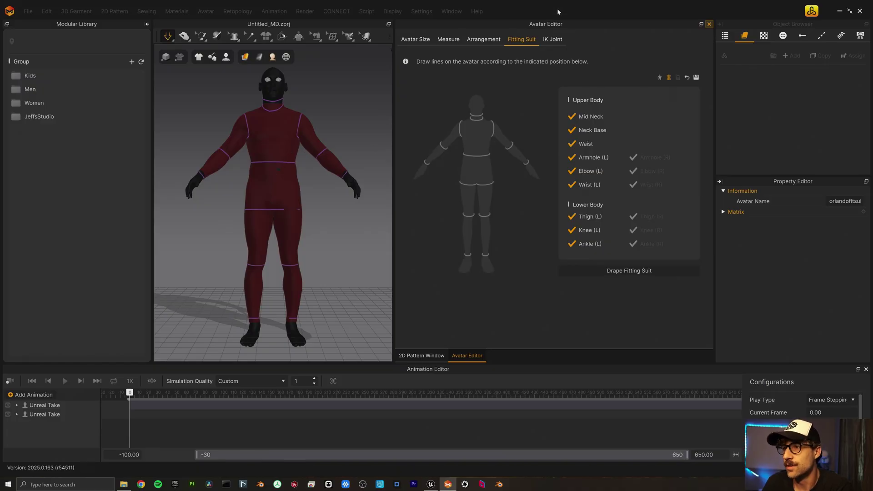
pyautogui.click(709, 23)
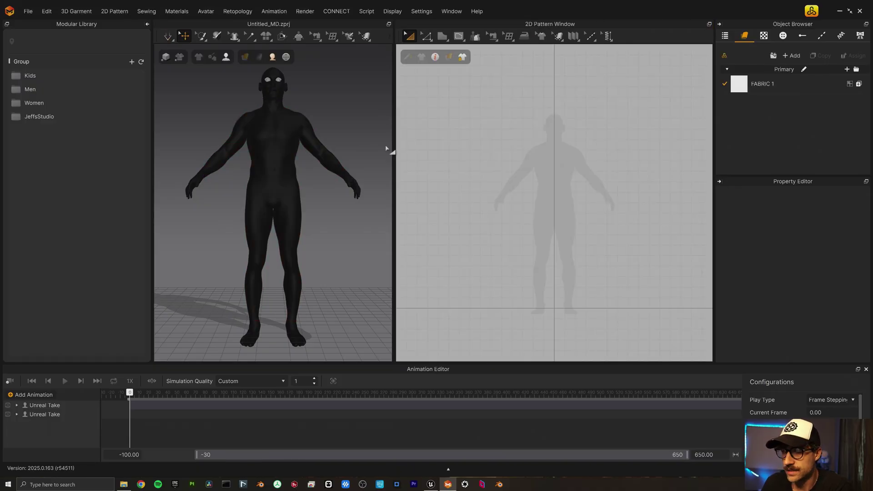
# Step: Open the Raglan style from the men's Basic Shirts in the modular library
pyautogui.doubleClick(18, 91)
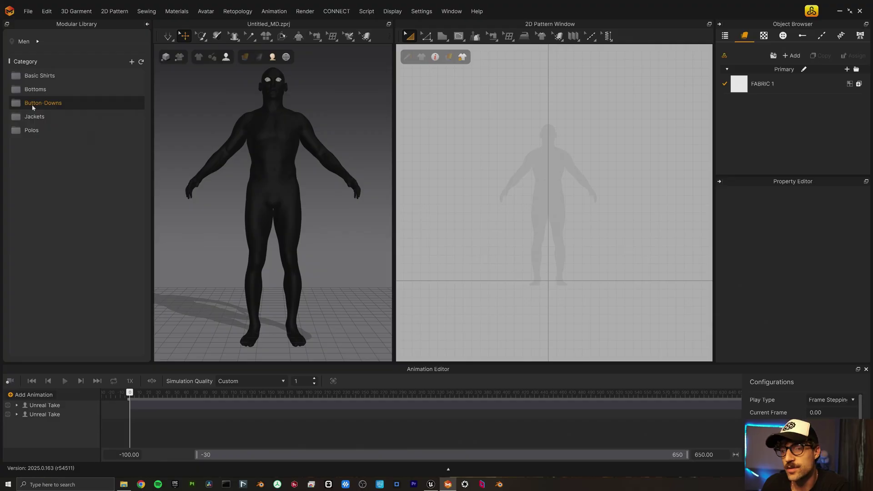
pyautogui.click(19, 78)
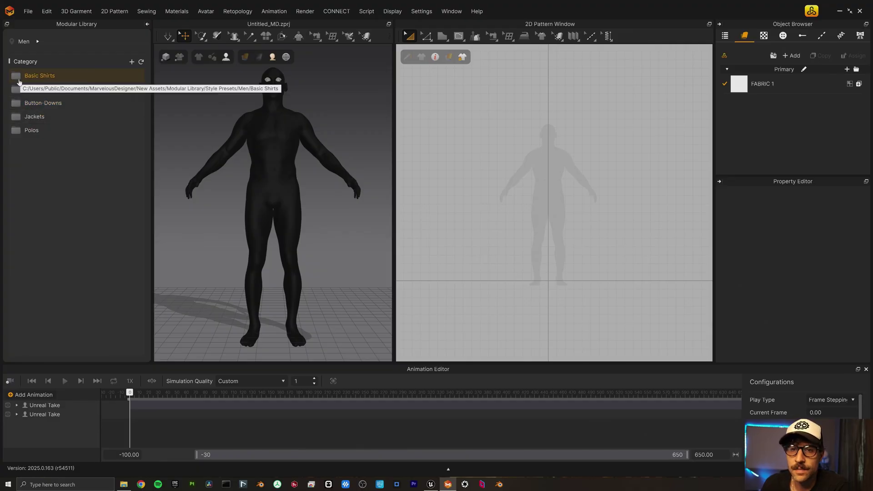
pyautogui.doubleClick(18, 80)
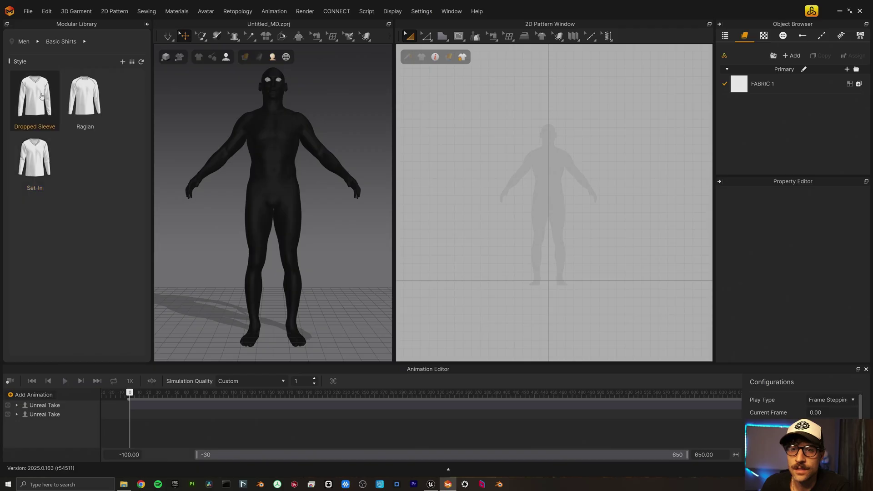
pyautogui.doubleClick(79, 94)
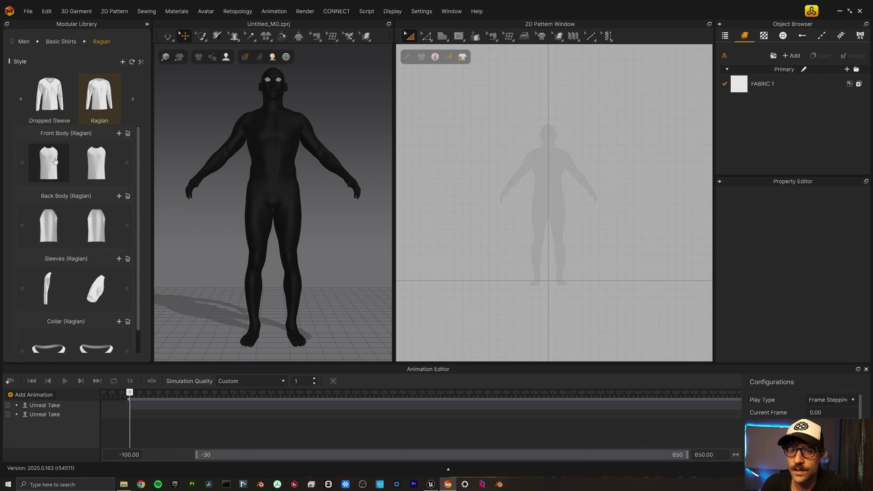
# Step: Build the raglan shirt from the first front body, back body, sleeve and collar modules
pyautogui.click(51, 161)
pyautogui.moveTo(204, 273); pyautogui.dragTo(171, 289, button='right')
pyautogui.click(53, 293)
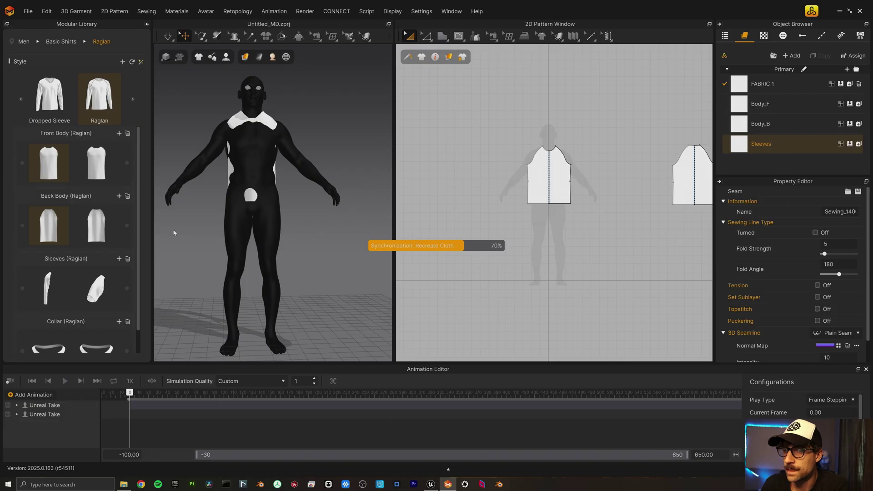
pyautogui.scroll(-1, 95, 286)
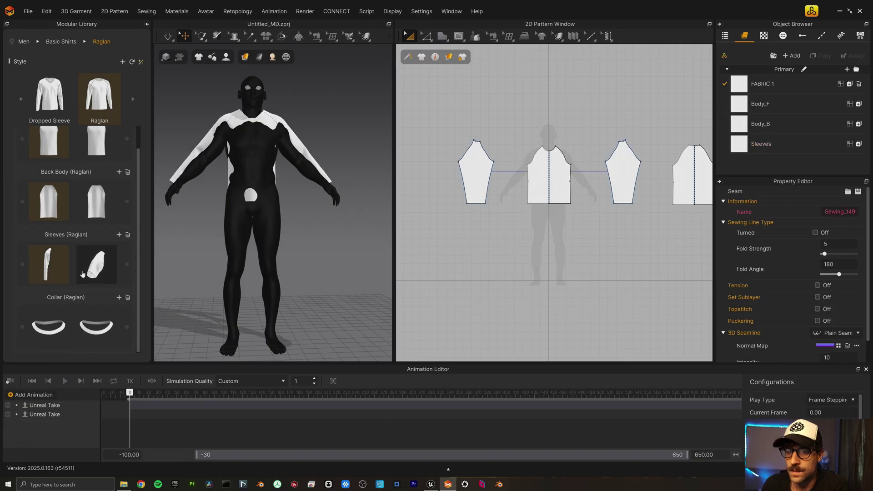
pyautogui.click(56, 324)
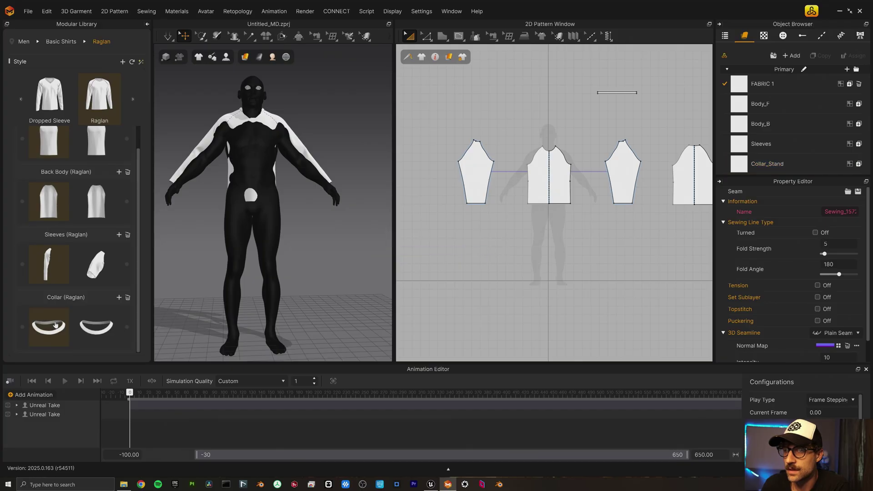
# Step: Show the avatar's arrangement points and place the selected sleeve pattern on an arm arrangement point
pyautogui.moveTo(205, 227); pyautogui.dragTo(296, 218, button='right')
pyautogui.click(623, 168)
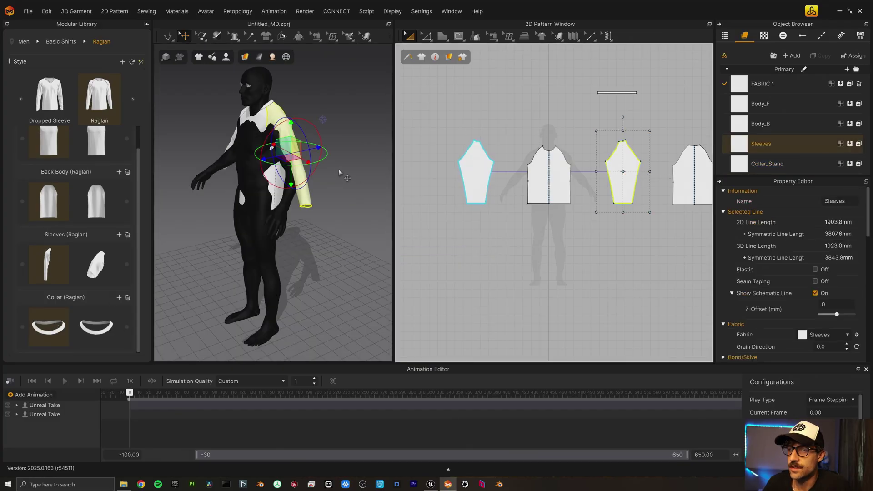
pyautogui.moveTo(332, 173); pyautogui.dragTo(278, 164, button='right')
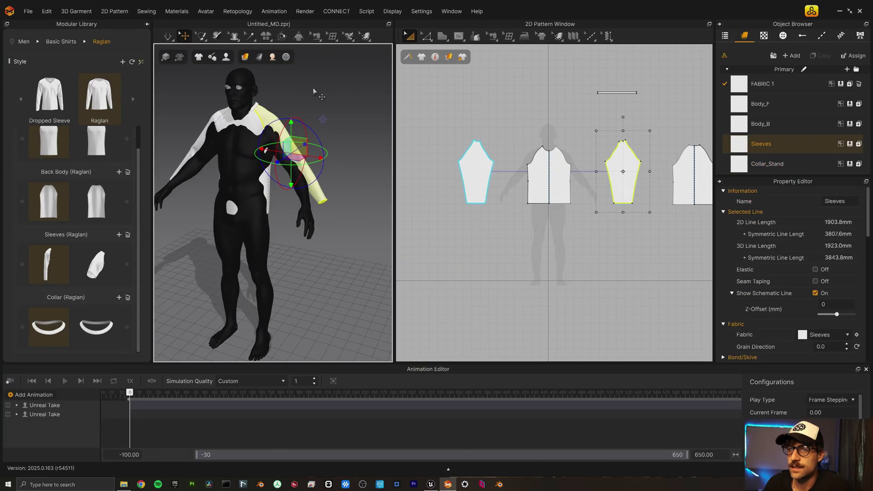
pyautogui.moveTo(229, 64)
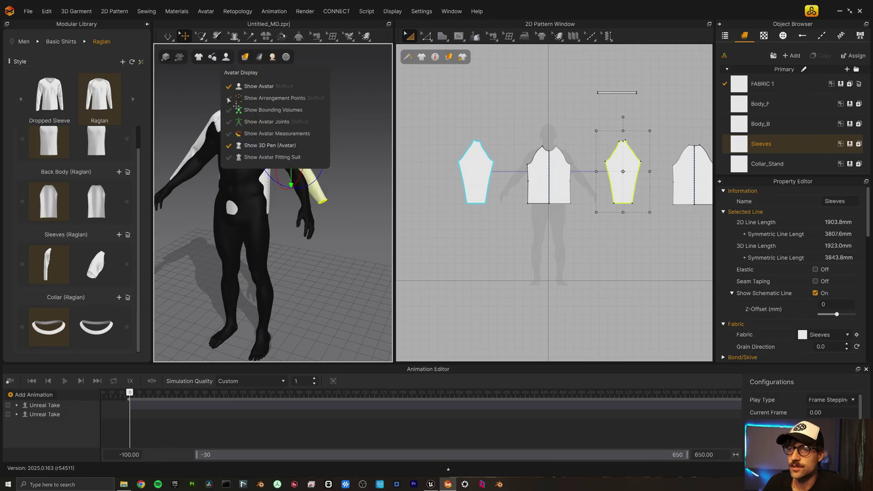
pyautogui.click(241, 98)
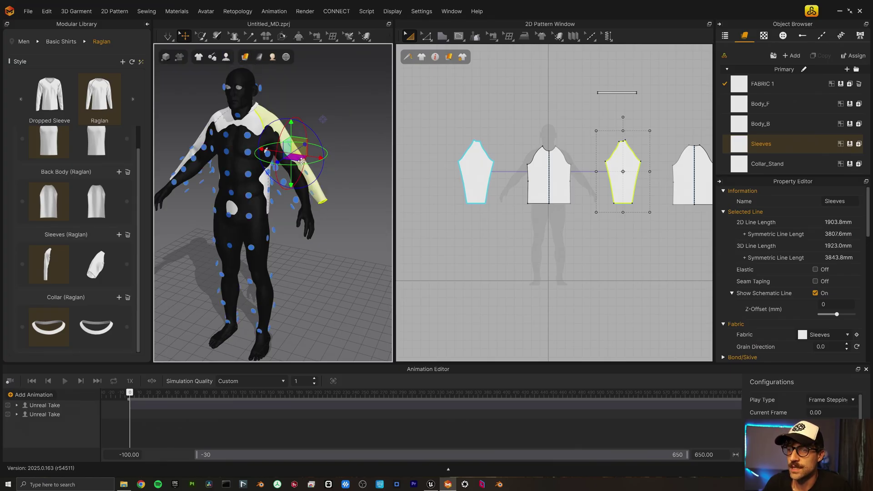
pyautogui.moveTo(324, 181)
pyautogui.mouseDown(button='right')
pyautogui.moveTo(341, 171)
pyautogui.moveTo(318, 180)
pyautogui.mouseUp(button='right')
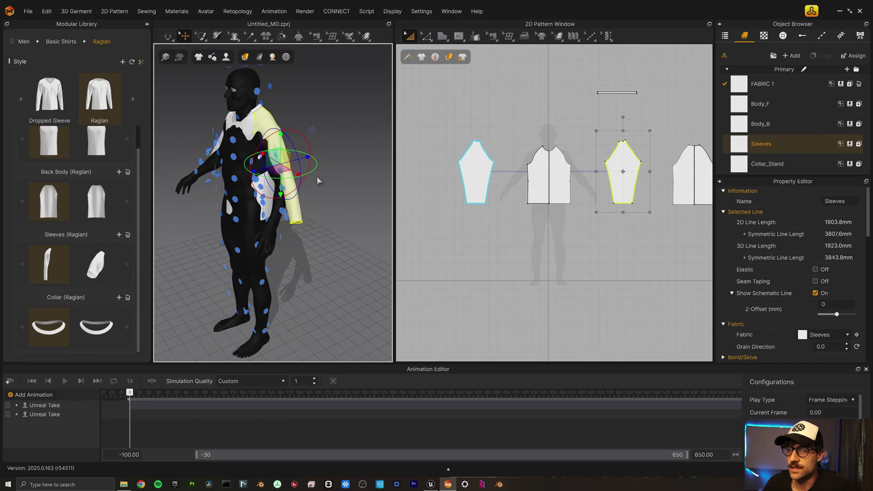
pyautogui.click(281, 174)
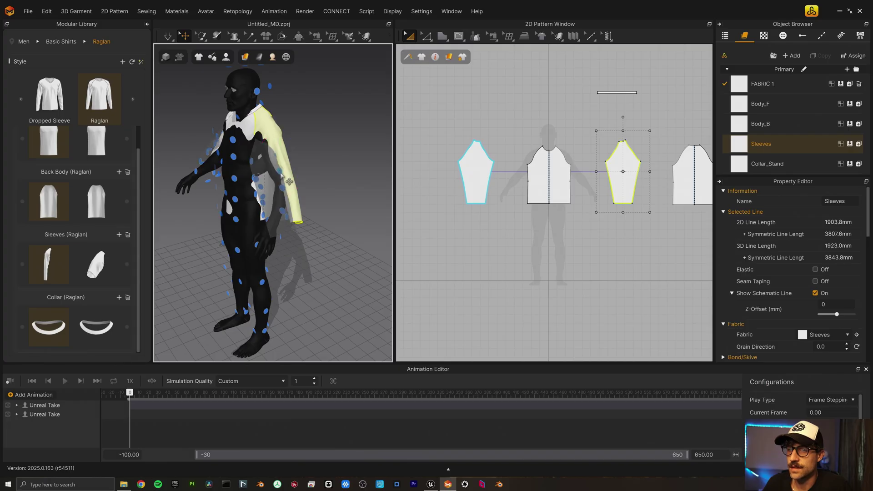
pyautogui.moveTo(288, 180); pyautogui.dragTo(185, 169, button='right')
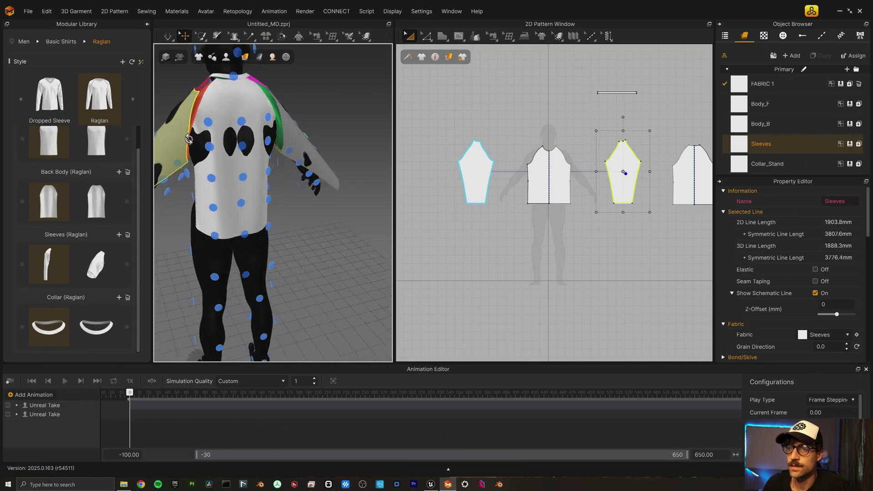
pyautogui.moveTo(188, 139); pyautogui.dragTo(207, 82, button='right')
pyautogui.scroll(-5, 246, 134)
# Step: Simulate the raglan shirt onto the avatar with the Normal (Default) simulation preset
pyautogui.click(166, 39)
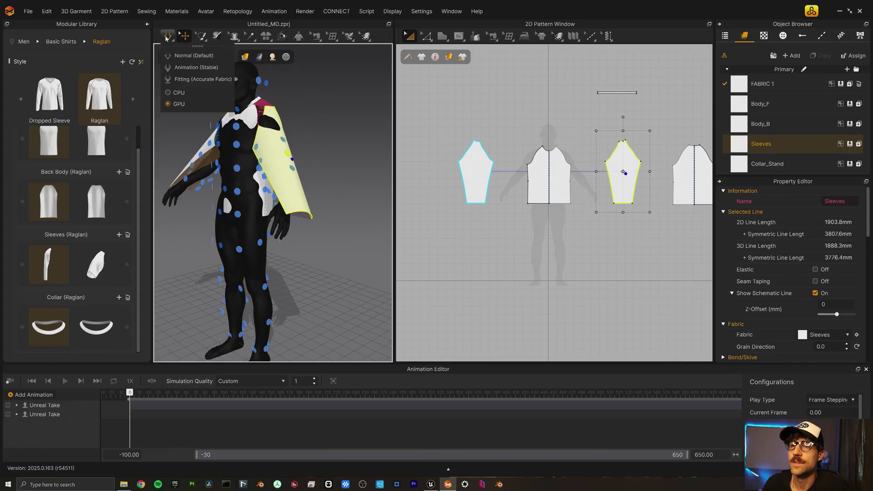
pyautogui.click(180, 59)
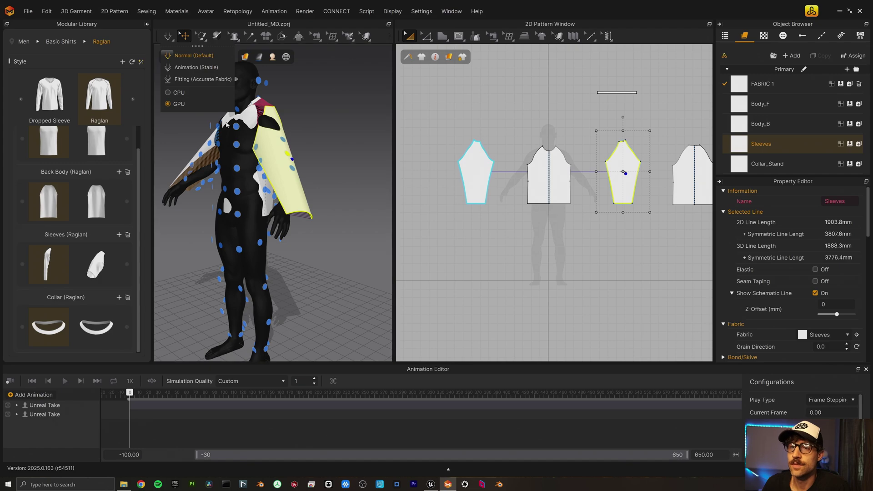
pyautogui.click(178, 56)
pyautogui.click(191, 62)
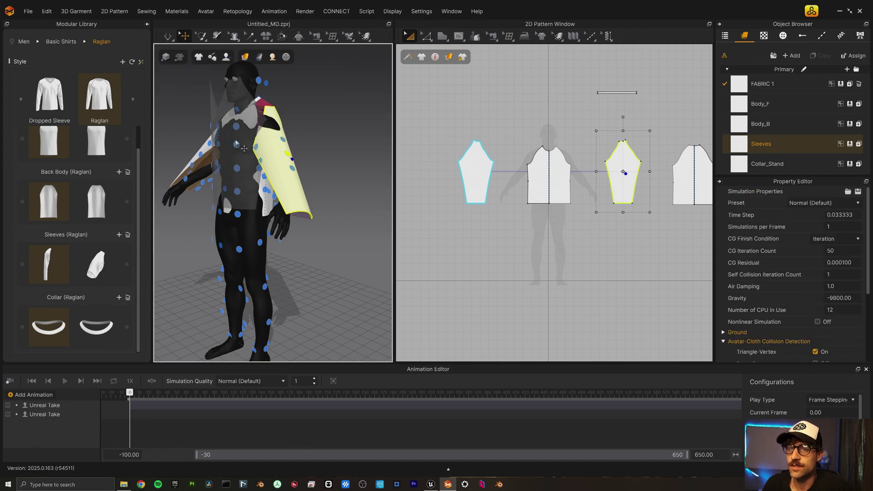
pyautogui.click(166, 39)
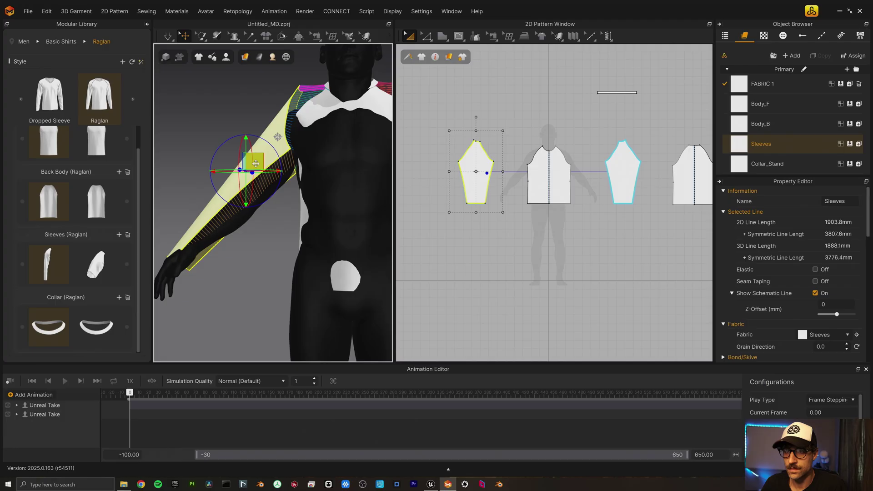
pyautogui.rightClick(220, 68)
pyautogui.click(165, 36)
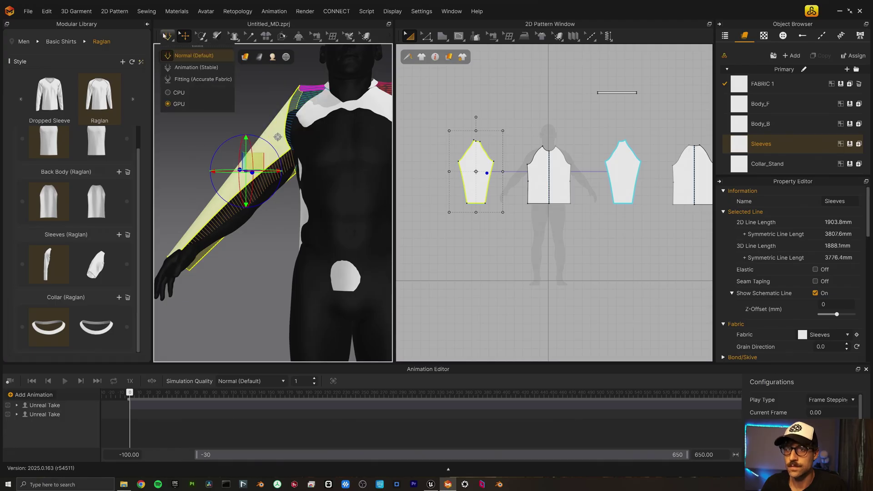
pyautogui.click(178, 55)
pyautogui.moveTo(214, 169); pyautogui.dragTo(282, 215, button='right')
# Step: Pin the cuff area of the avatar's right sleeve with Pin (Box) and pull the cuff into place around the wrist
pyautogui.moveTo(201, 36); pyautogui.dragTo(206, 96)
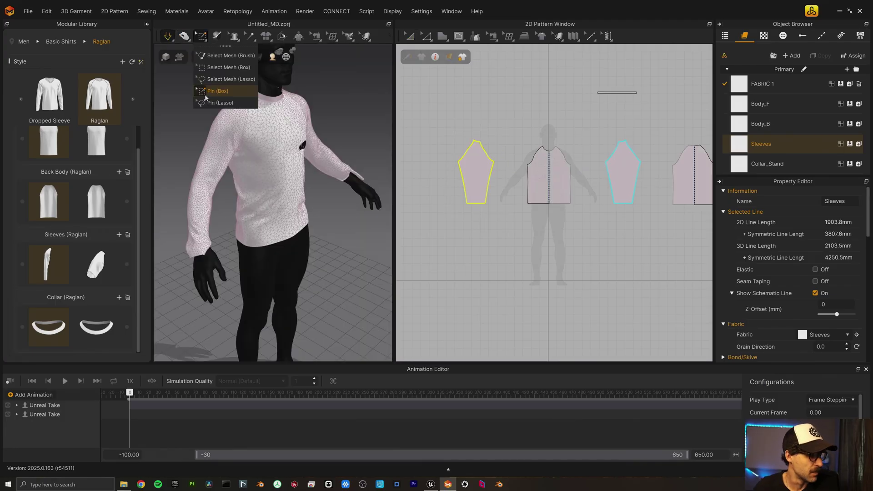
pyautogui.moveTo(200, 191); pyautogui.dragTo(273, 227, button='right')
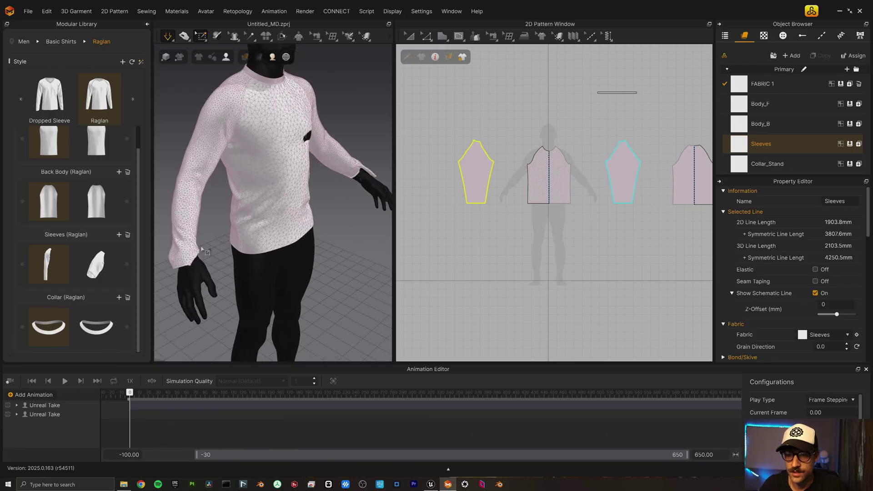
pyautogui.scroll(3, 290, 236)
pyautogui.scroll(5, 290, 236)
pyautogui.press('q')
pyautogui.click(303, 121)
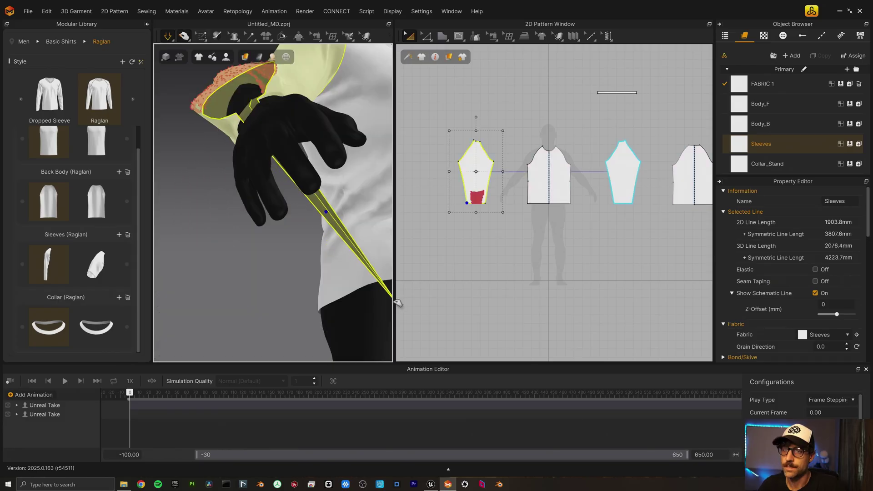
pyautogui.moveTo(270, 89); pyautogui.dragTo(336, 228)
pyautogui.moveTo(336, 228); pyautogui.dragTo(296, 226, button='right')
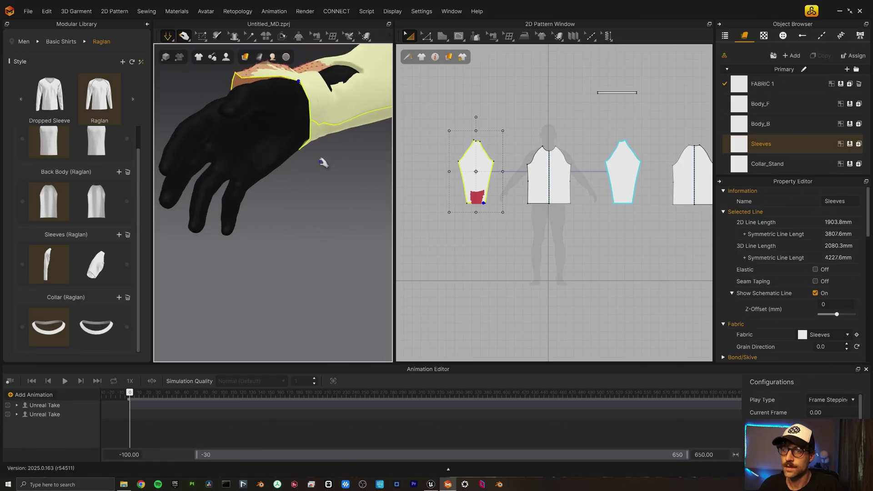
pyautogui.scroll(-4, 341, 136)
pyautogui.moveTo(344, 133); pyautogui.dragTo(242, 226, button='right')
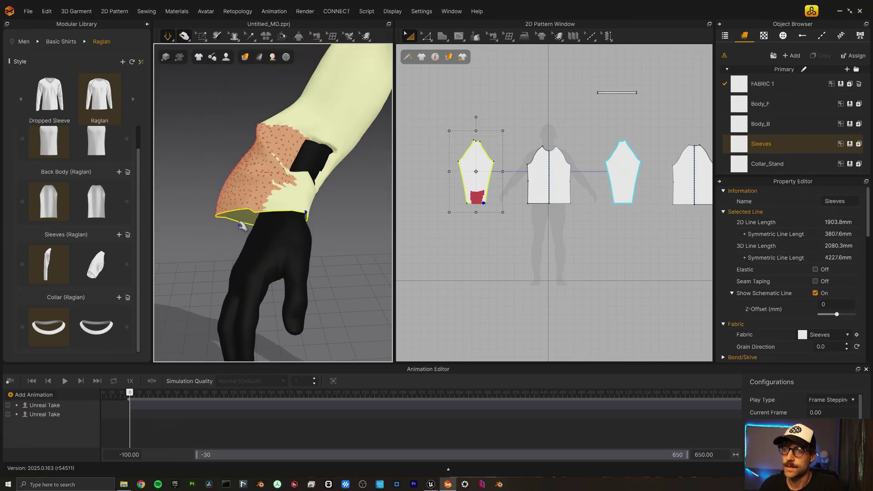
# Step: Clear the pins from the adjusted cuff and pin a patch of mesh near the opposite sleeve's cuff
pyautogui.moveTo(320, 135); pyautogui.dragTo(234, 194, button='right')
pyautogui.press('w')
pyautogui.scroll(5, 209, 244)
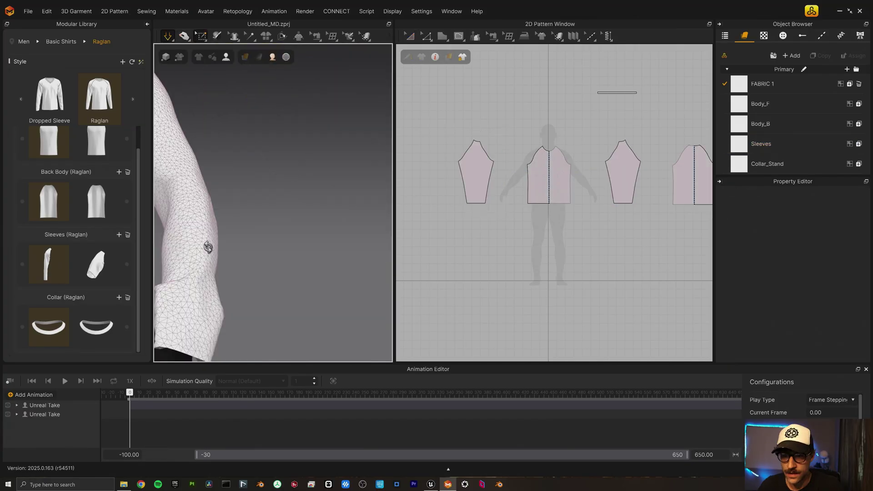
pyautogui.moveTo(208, 249); pyautogui.dragTo(222, 199, button='right')
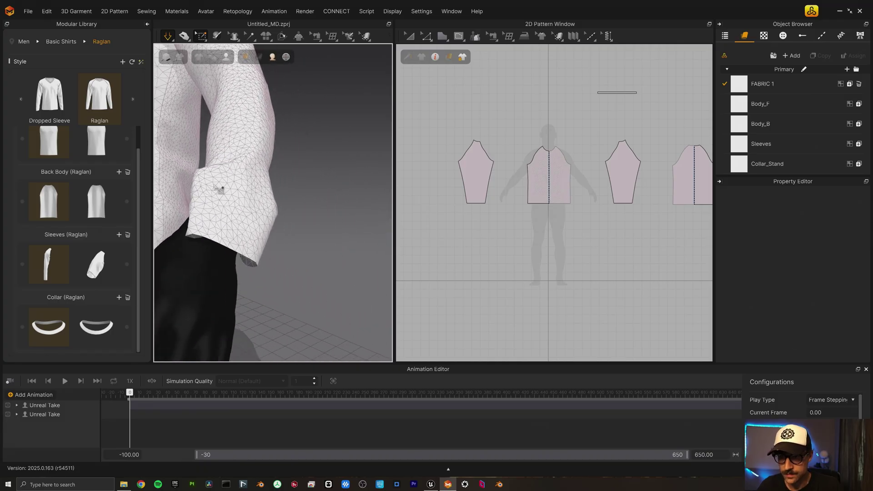
pyautogui.moveTo(266, 225); pyautogui.dragTo(270, 228)
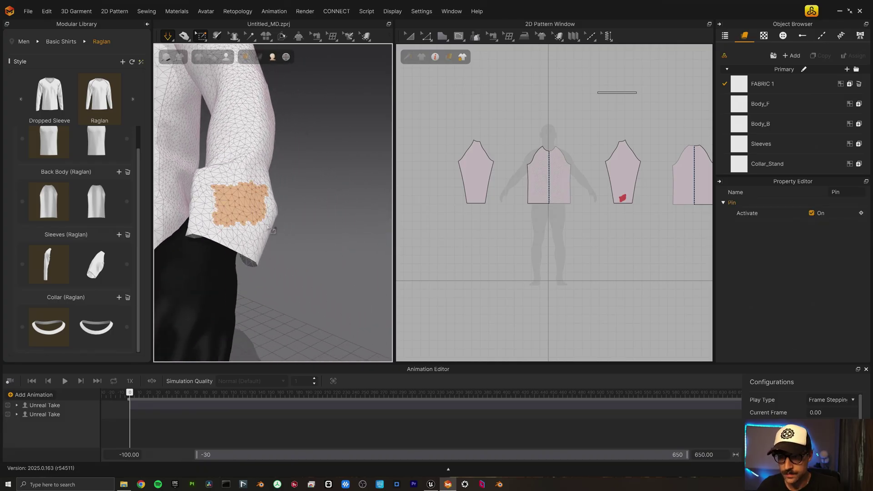
# Step: Pull the pinned cuff of the avatar's left sleeve into place around the wrist
pyautogui.press('q')
pyautogui.click(240, 174)
pyautogui.moveTo(240, 173); pyautogui.dragTo(256, 218, button='right')
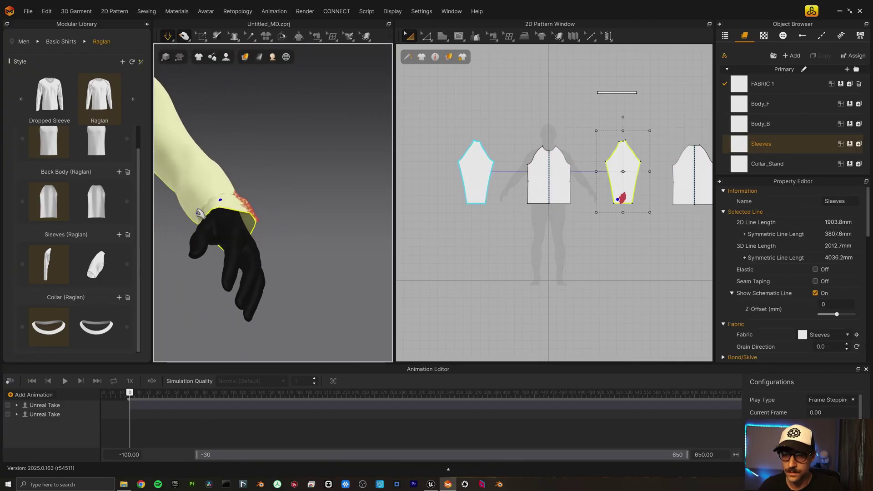
pyautogui.moveTo(200, 215); pyautogui.dragTo(152, 246, button='right')
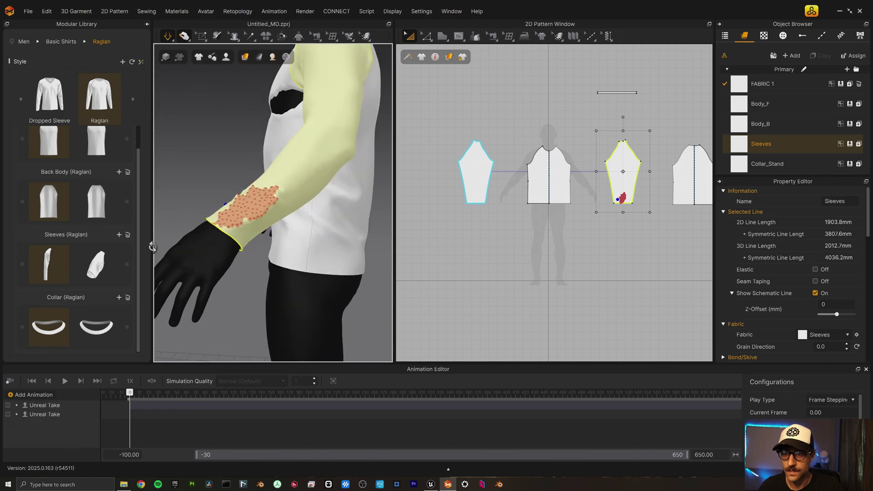
# Step: Remove the pins from the avatar's left cuff with Pin (Box) and return to the select and move tool
pyautogui.click(201, 37)
pyautogui.click(204, 172)
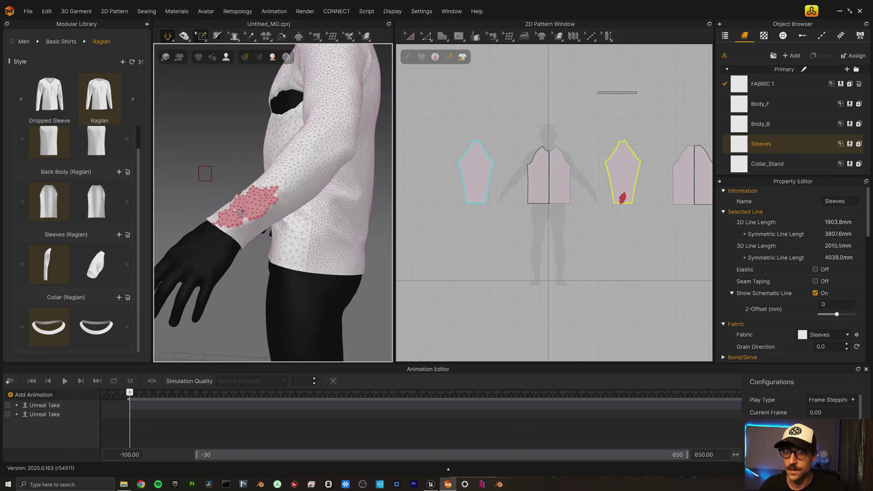
pyautogui.moveTo(267, 210); pyautogui.dragTo(312, 214, button='right')
pyautogui.moveTo(184, 37)
pyautogui.click(209, 56)
pyautogui.scroll(-5, 280, 188)
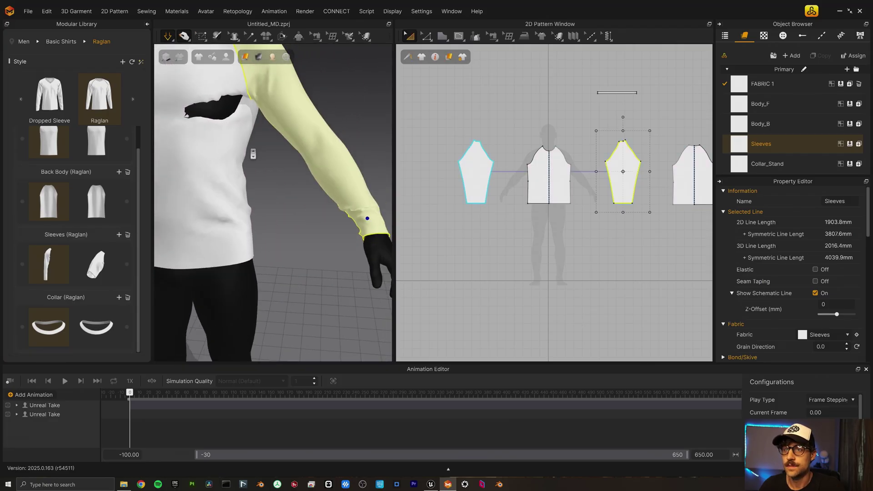
# Step: Pull the shirt's front body fabric out over the avatar's chest to close the spot where the chest pokes through
pyautogui.click(268, 173)
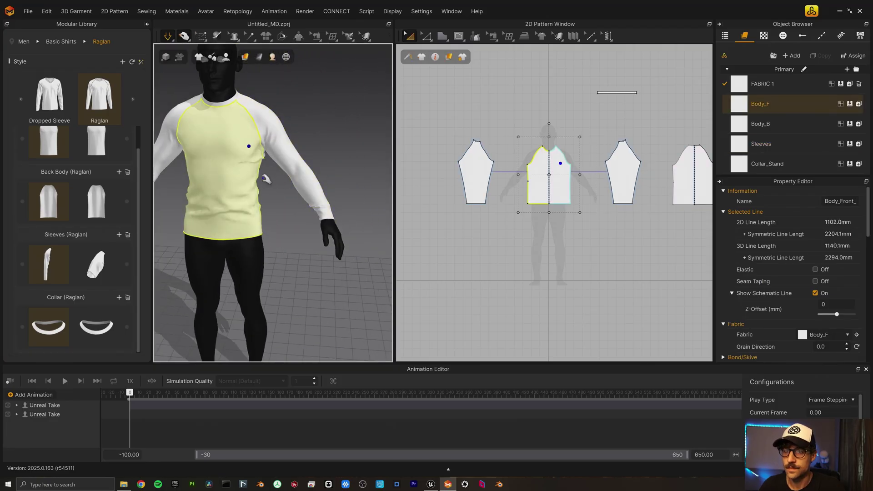
pyautogui.scroll(-3, 266, 178)
pyautogui.moveTo(266, 179); pyautogui.dragTo(200, 174, button='right')
pyautogui.scroll(-1, 532, 175)
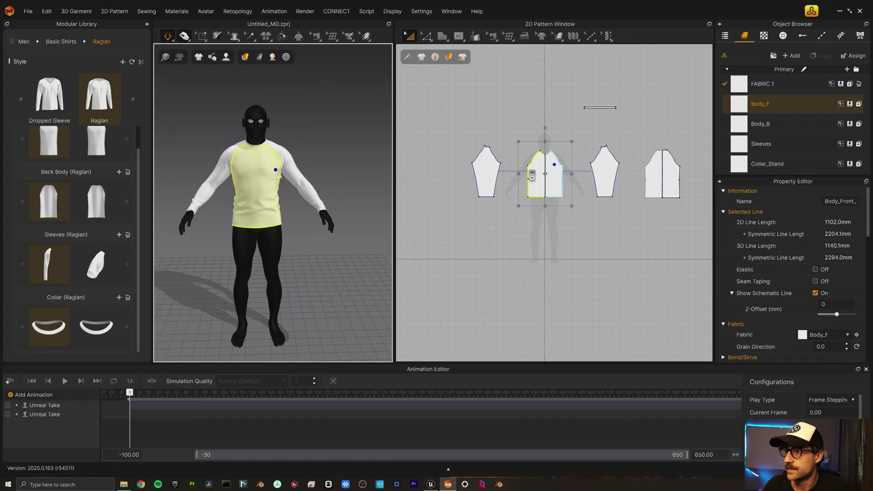
pyautogui.scroll(-1, 532, 175)
pyautogui.scroll(3, 272, 210)
# Step: Simulate with the Normal (Default) preset, pull the shirt's front hem up above the waist, and stop the simulation
pyautogui.click(168, 37)
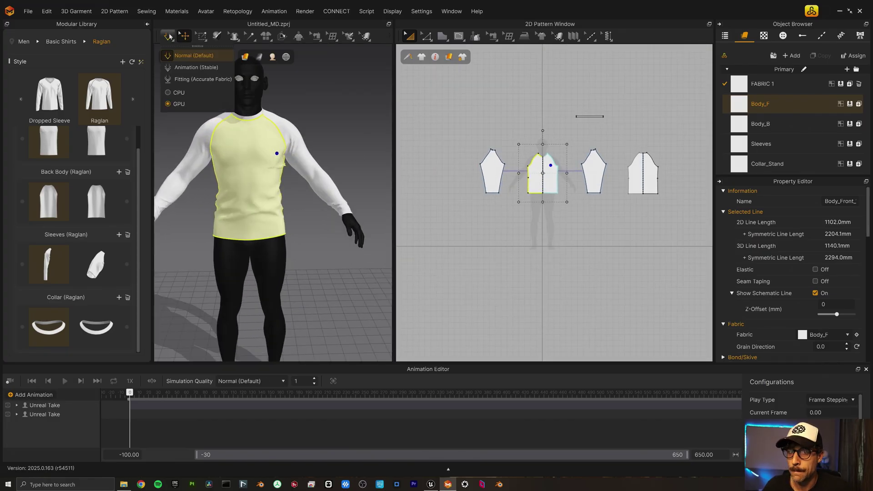
pyautogui.click(191, 55)
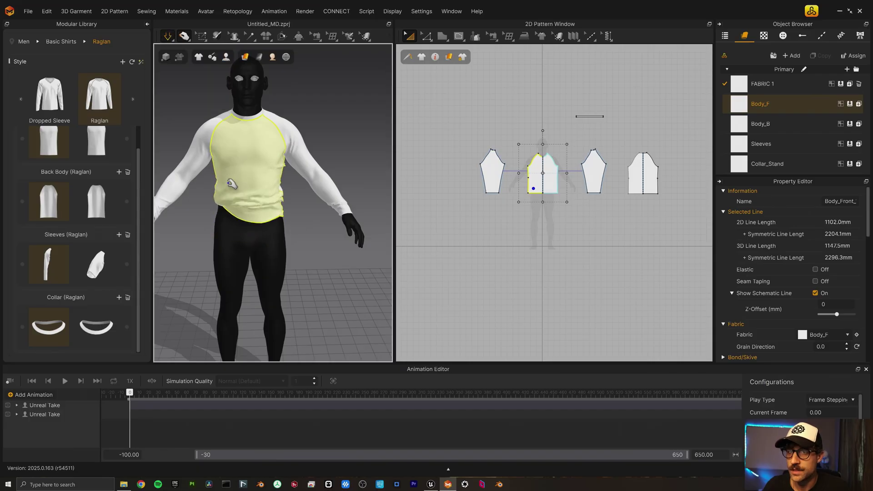
pyautogui.press('space')
# Step: Select all the shirt patterns and freeze them
pyautogui.hotkey('ctrl', 'a')
pyautogui.rightClick(546, 184)
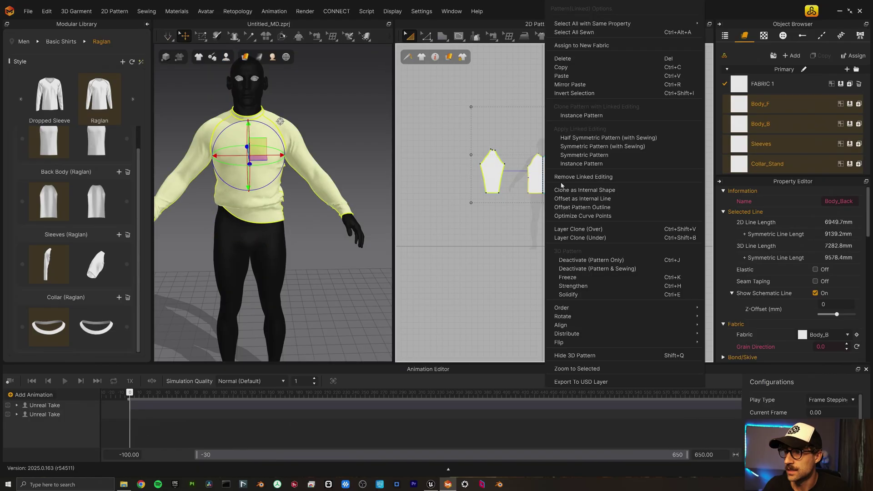
pyautogui.click(577, 277)
pyautogui.moveTo(334, 230); pyautogui.dragTo(282, 214, button='right')
# Step: Load the men's Trousers from Bottoms in the modular library with the first front pants, back pants and waistband modules
pyautogui.click(11, 41)
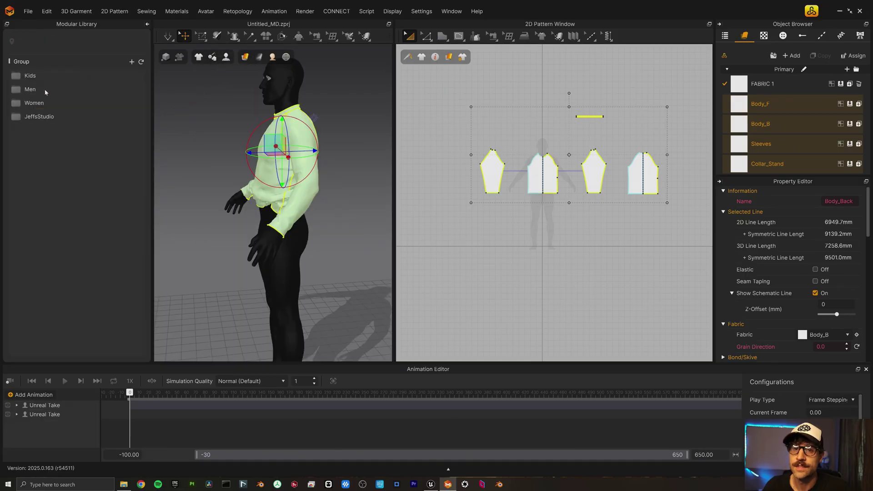
pyautogui.click(32, 89)
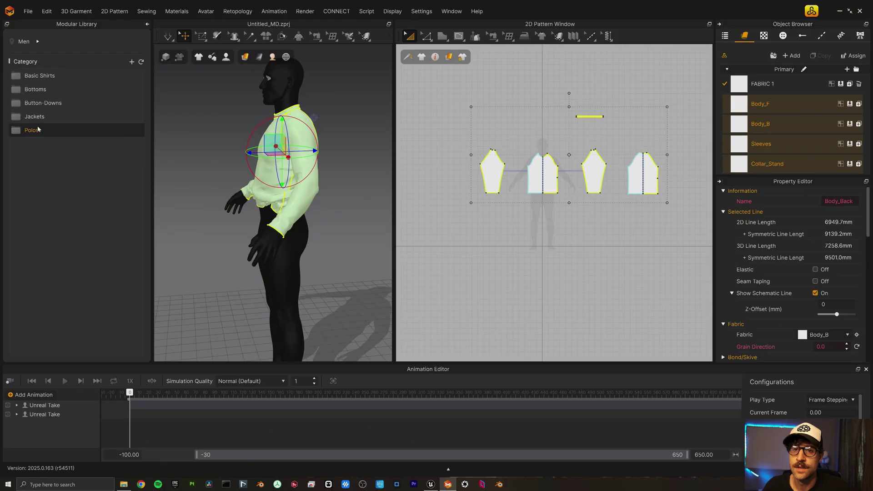
pyautogui.click(39, 88)
pyautogui.click(51, 114)
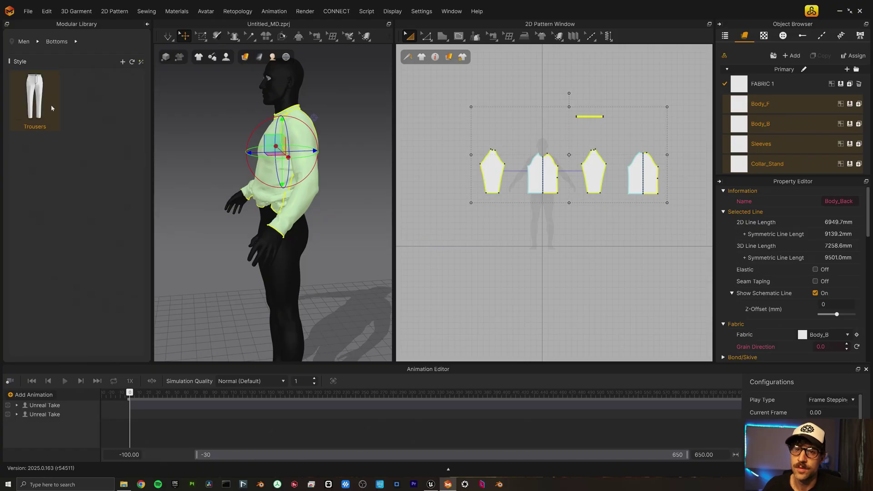
pyautogui.click(52, 160)
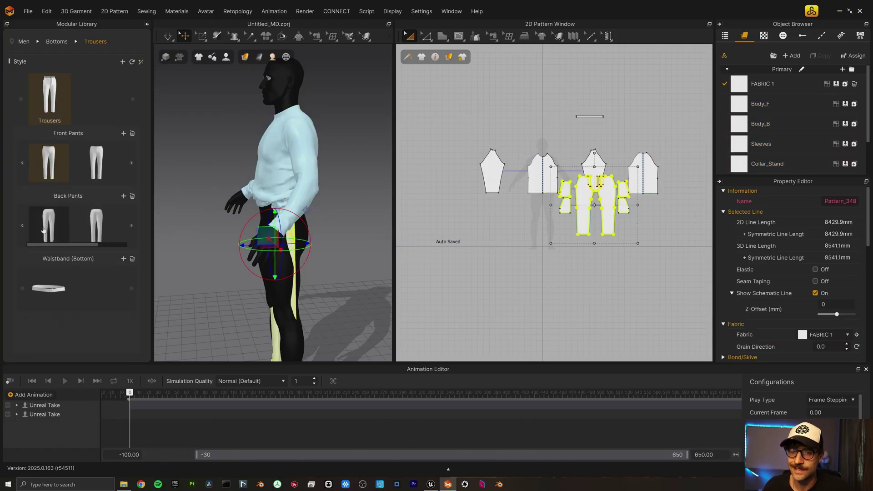
pyautogui.click(54, 291)
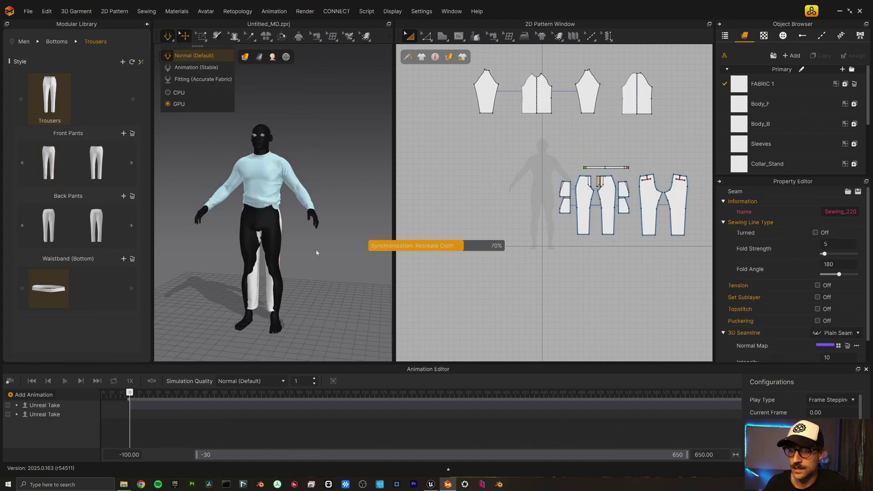
# Step: Simulate the trousers onto the avatar and pull the front pants and waistband into place at the waist
pyautogui.press('space')
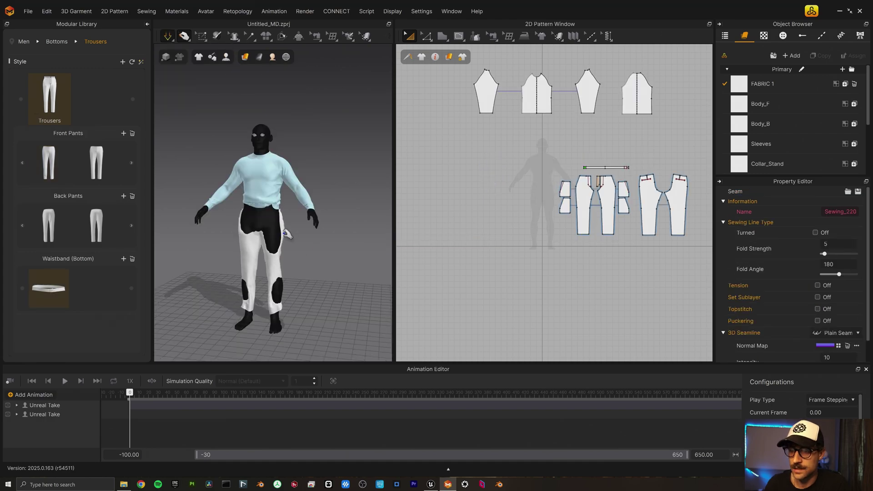
pyautogui.click(285, 232)
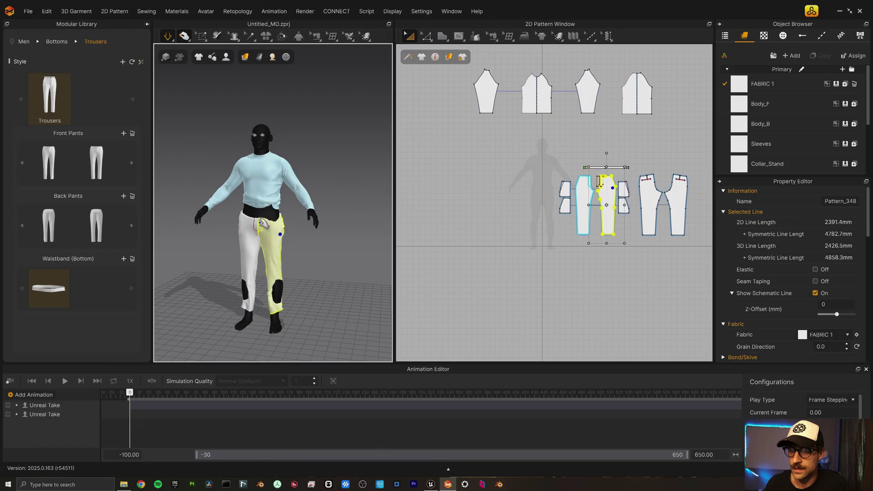
pyautogui.moveTo(272, 206); pyautogui.dragTo(229, 258, button='right')
pyautogui.scroll(5, 228, 258)
pyautogui.click(249, 223)
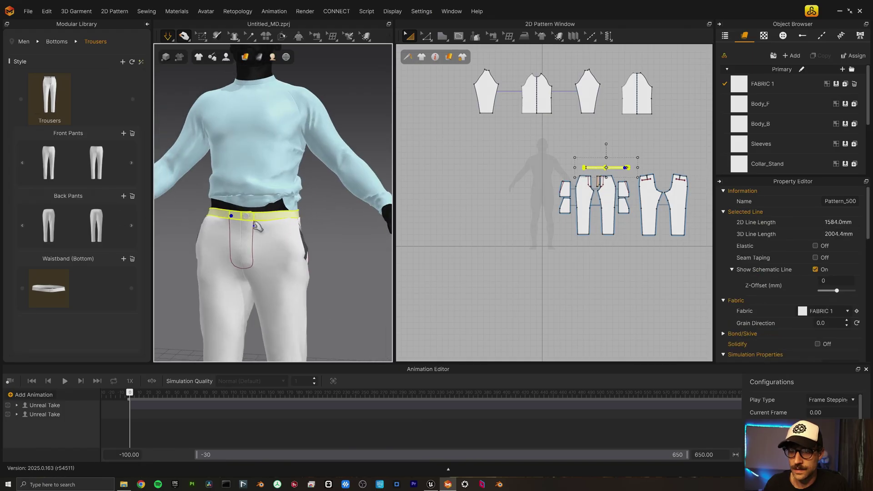
pyautogui.click(272, 228)
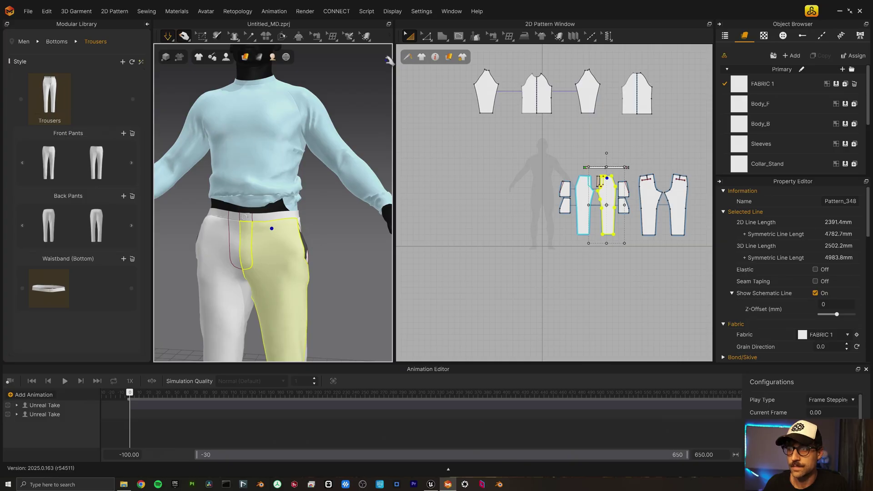
# Step: Select all the shirt patterns in the 2D view and unfreeze them
pyautogui.scroll(-5, 523, 144)
pyautogui.moveTo(582, 96); pyautogui.dragTo(481, 144)
pyautogui.rightClick(508, 127)
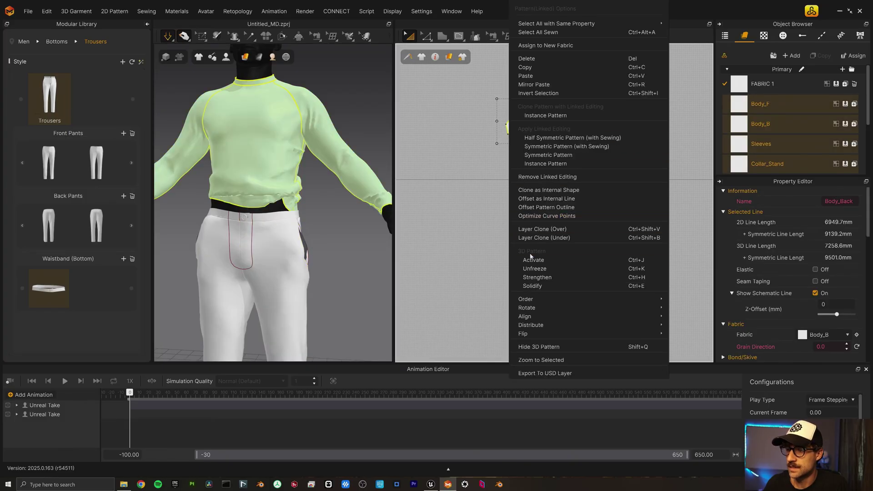
pyautogui.click(530, 269)
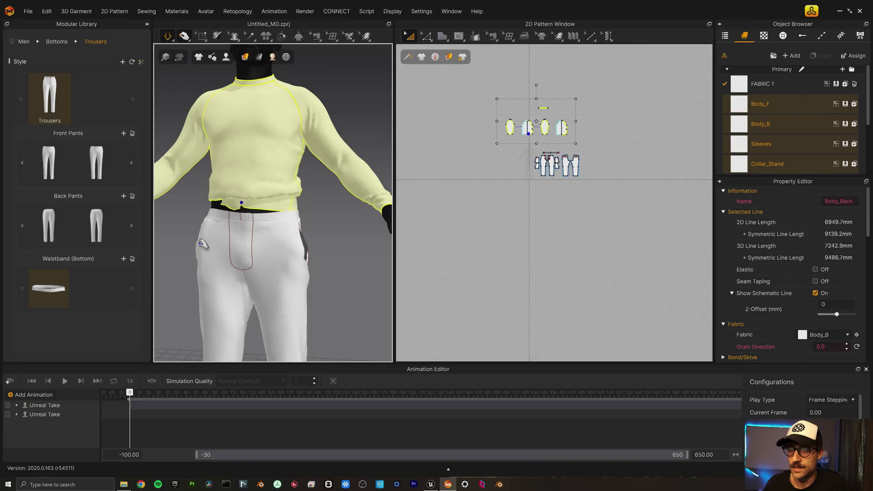
# Step: Pull the shirt hem down over the trousers' waistband on all sides while the simulation runs
pyautogui.moveTo(255, 214); pyautogui.dragTo(172, 254, button='right')
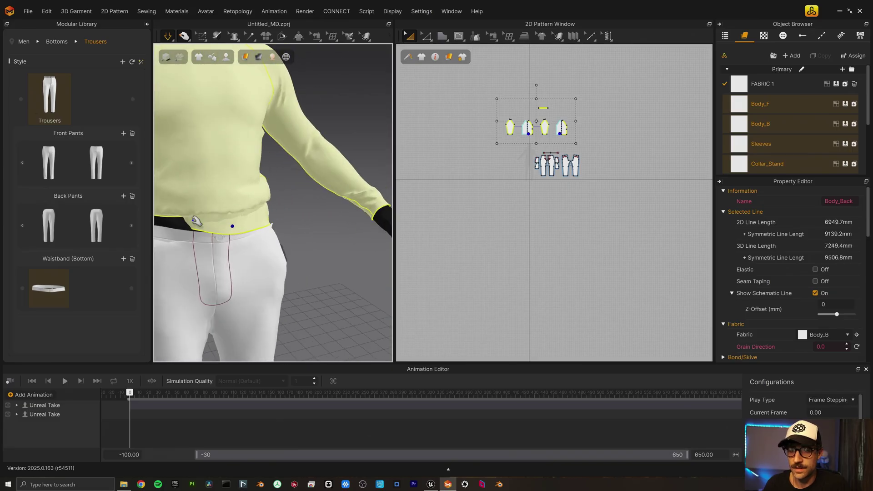
pyautogui.moveTo(296, 218); pyautogui.dragTo(249, 248, button='right')
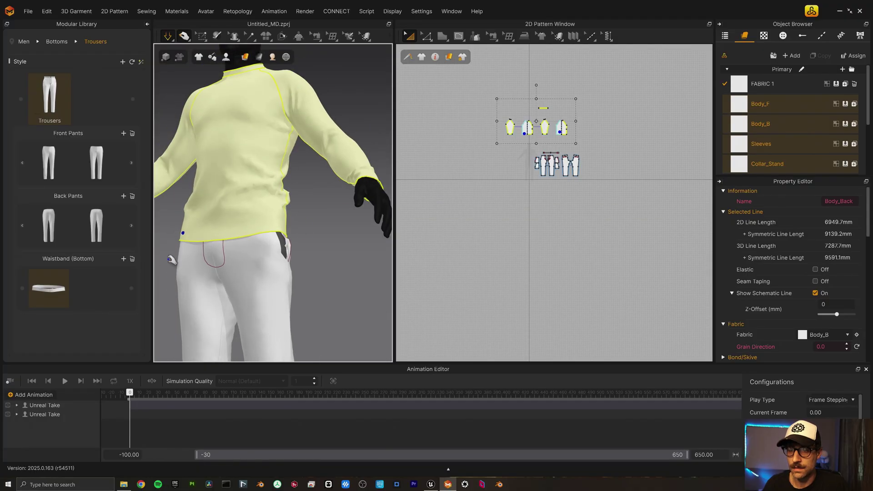
pyautogui.moveTo(171, 253); pyautogui.dragTo(225, 238, button='right')
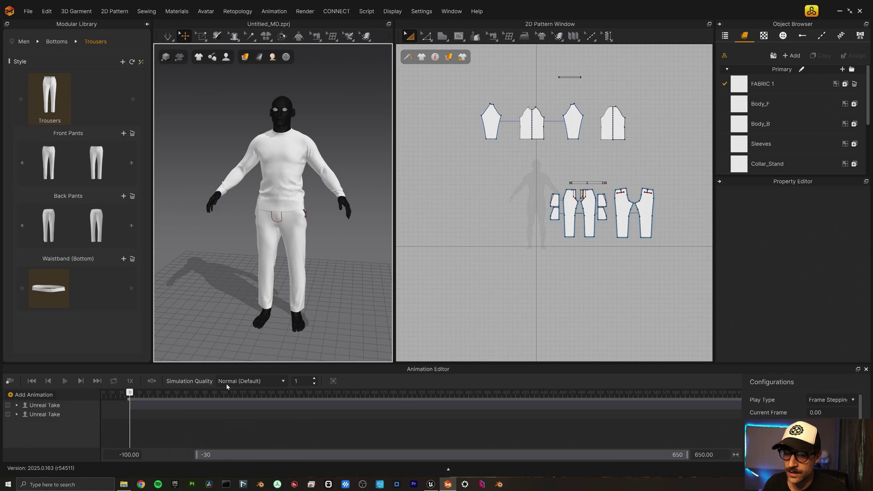
# Step: Record the garment simulation over the avatar's animation in the Animation Editor
pyautogui.click(10, 381)
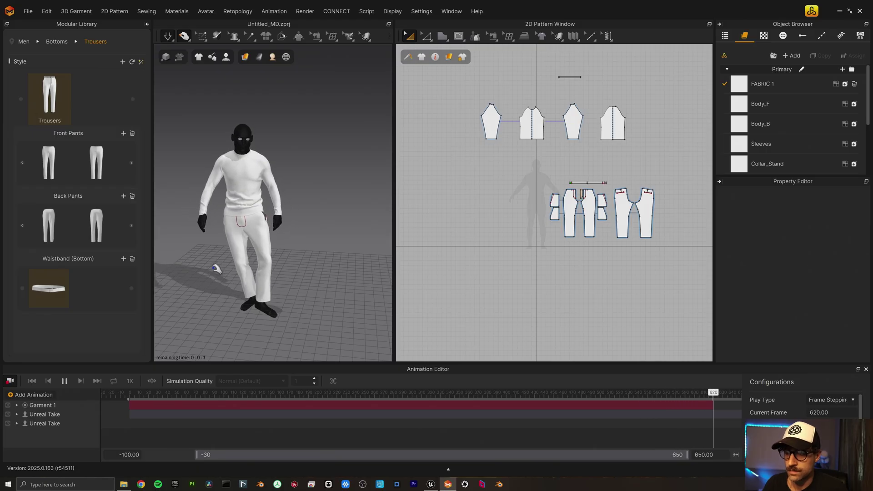
pyautogui.scroll(-3, 597, 137)
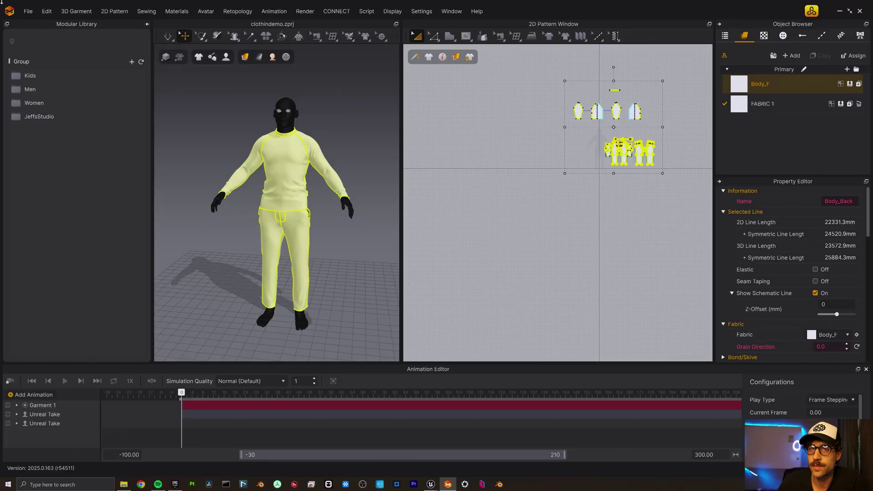
# Step: Export the garments as USD file OLRANDLOEXPRT_DEMO with simulation data and garment animation, as a single thin object, cm (DAZ Studio) scale, Y up
pyautogui.click(27, 11)
pyautogui.moveTo(71, 110)
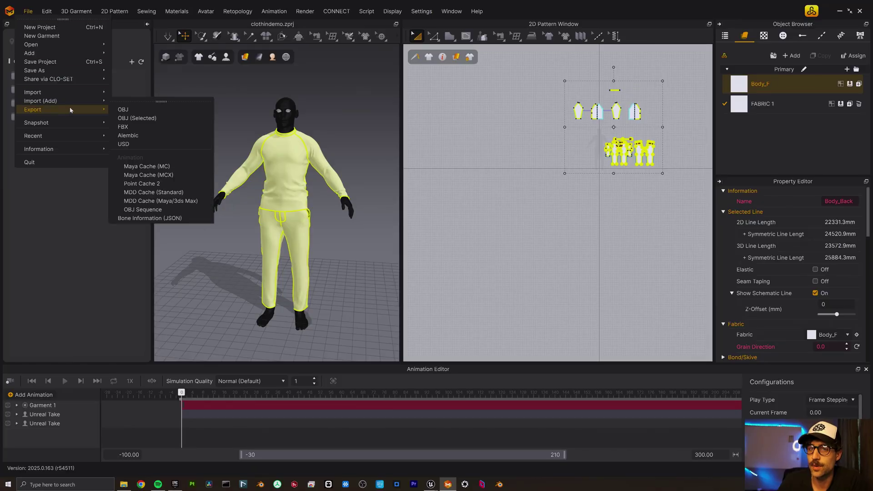
pyautogui.click(157, 145)
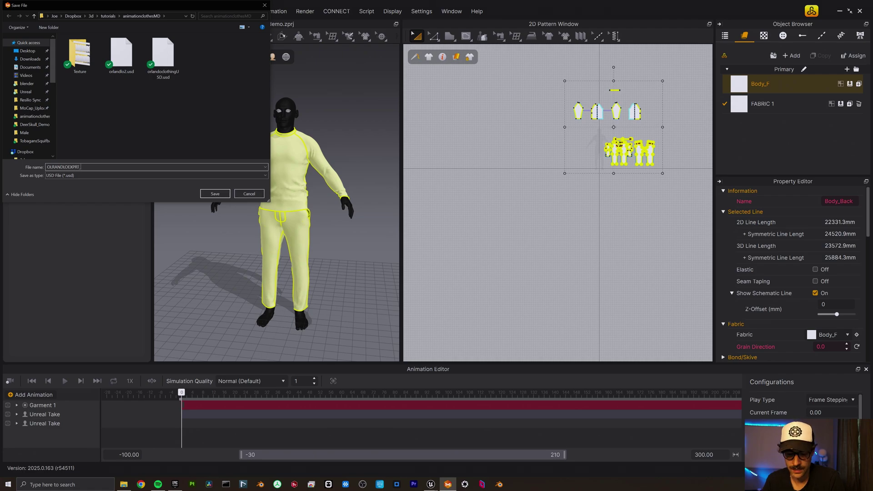
pyautogui.press('Return')
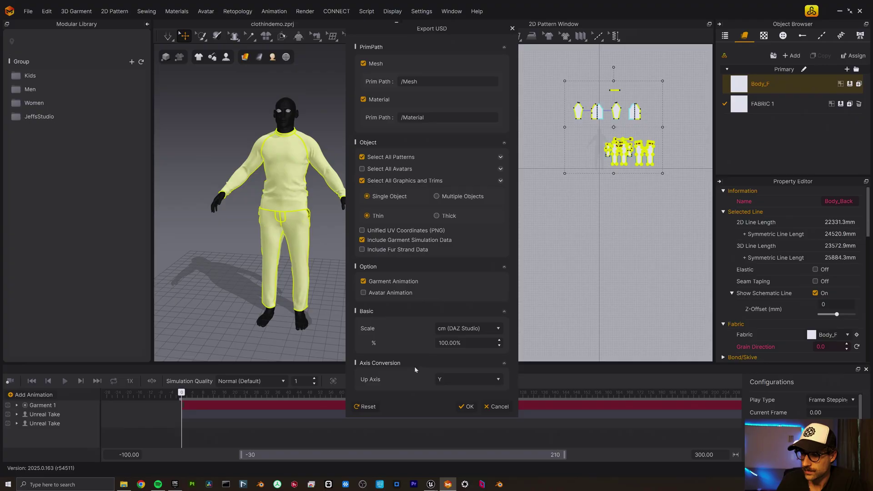
pyautogui.click(467, 406)
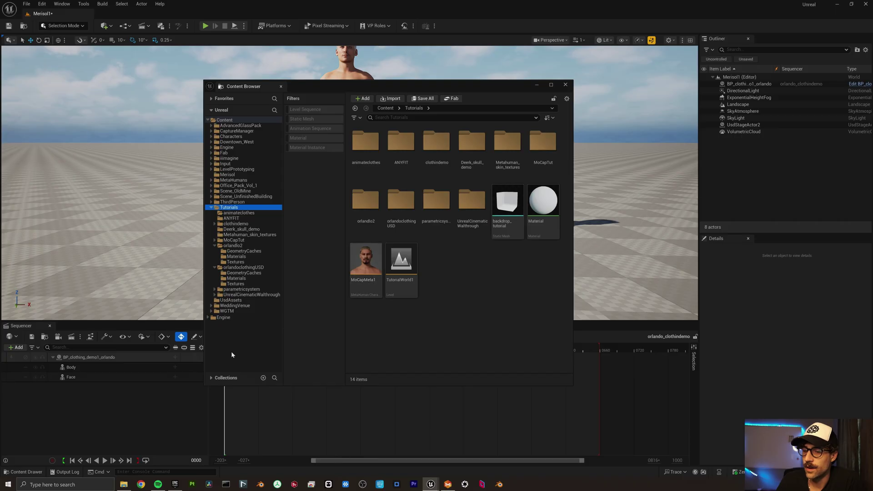
# Step: In Unreal Engine, import OLRANDLOEXPRT_DEMO.usd into the Tutorials/animateclothes folder with all prims included
pyautogui.click(124, 484)
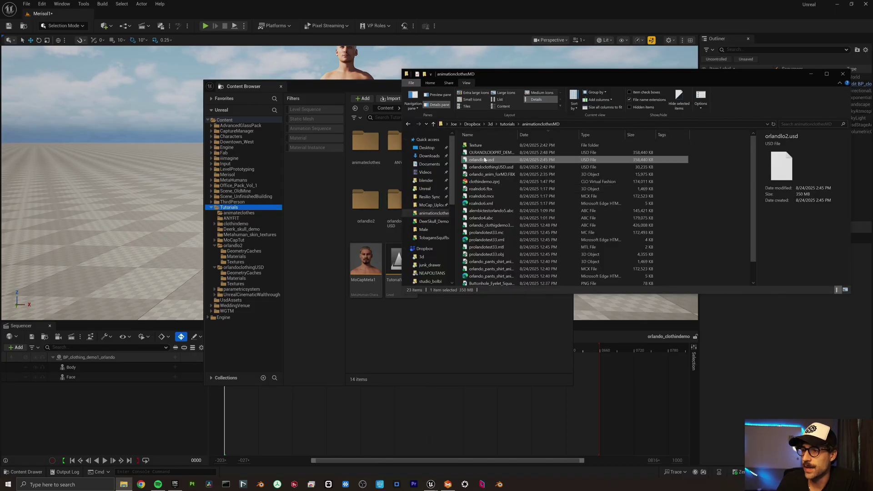
pyautogui.moveTo(490, 154); pyautogui.dragTo(436, 350)
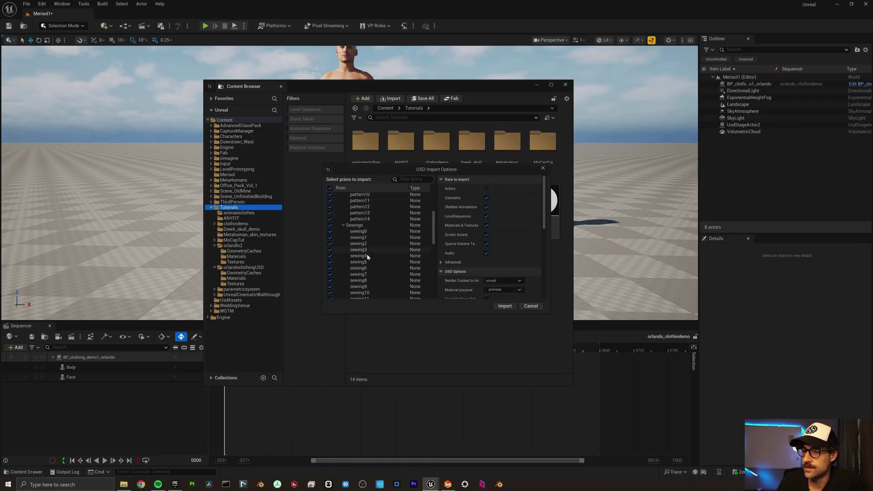
pyautogui.click(343, 214)
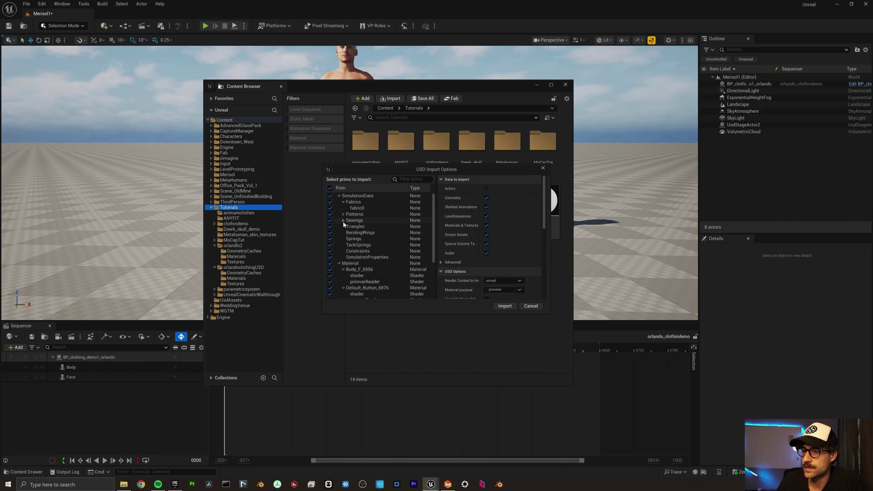
pyautogui.scroll(-5, 356, 268)
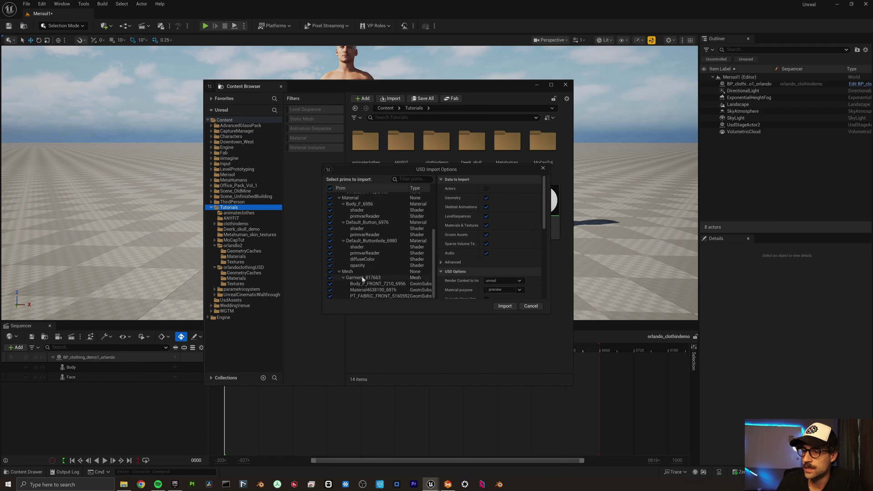
pyautogui.scroll(5, 365, 280)
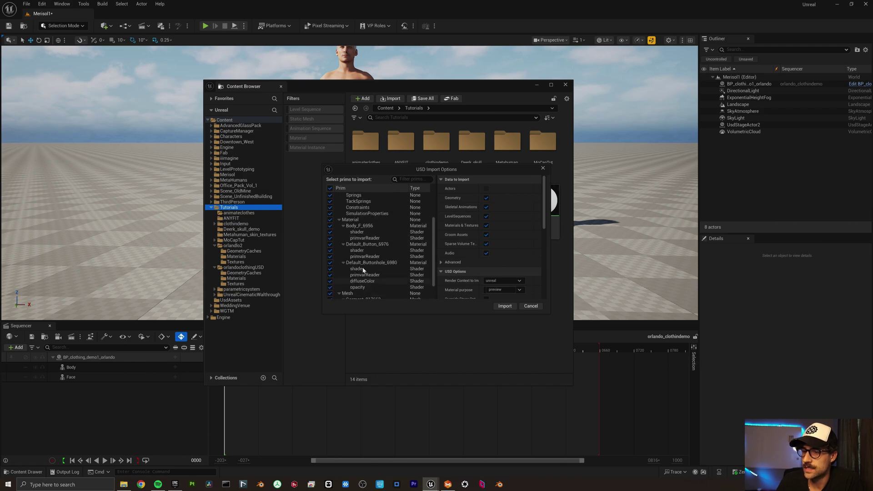
pyautogui.click(503, 307)
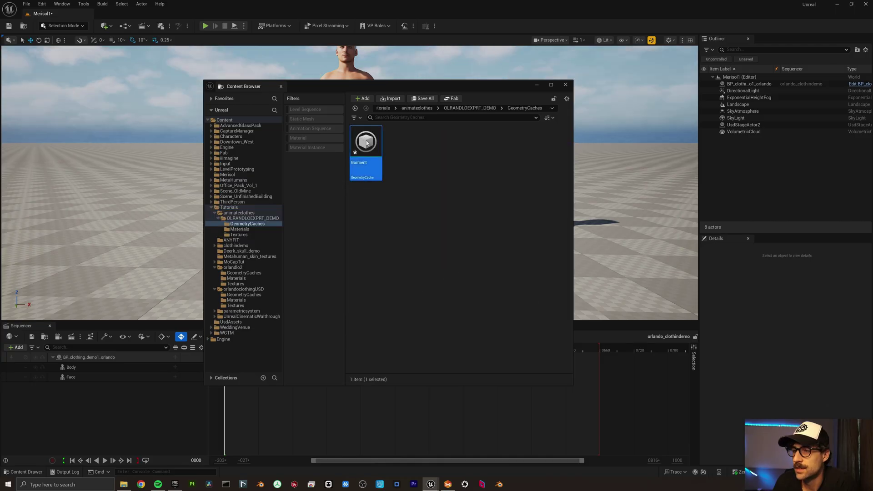
# Step: Open the imported Garment geometry cache and inspect its animated cloth from different angles and distances
pyautogui.doubleClick(366, 141)
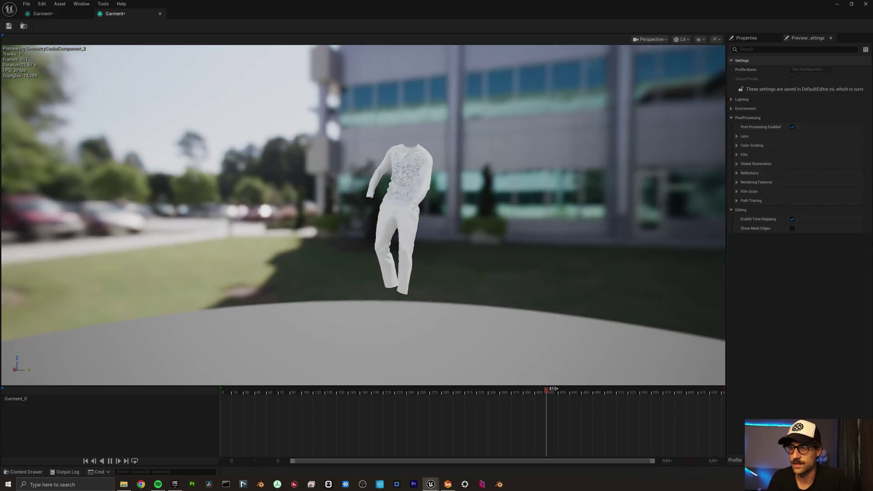
pyautogui.moveTo(378, 279)
pyautogui.mouseDown()
pyautogui.moveTo(277, 279)
pyautogui.moveTo(378, 279)
pyautogui.mouseUp()
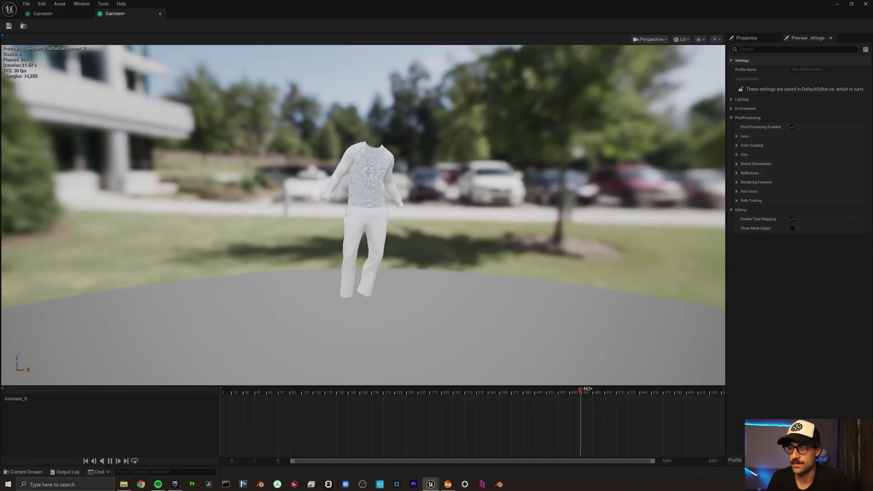
pyautogui.scroll(5, 359, 192)
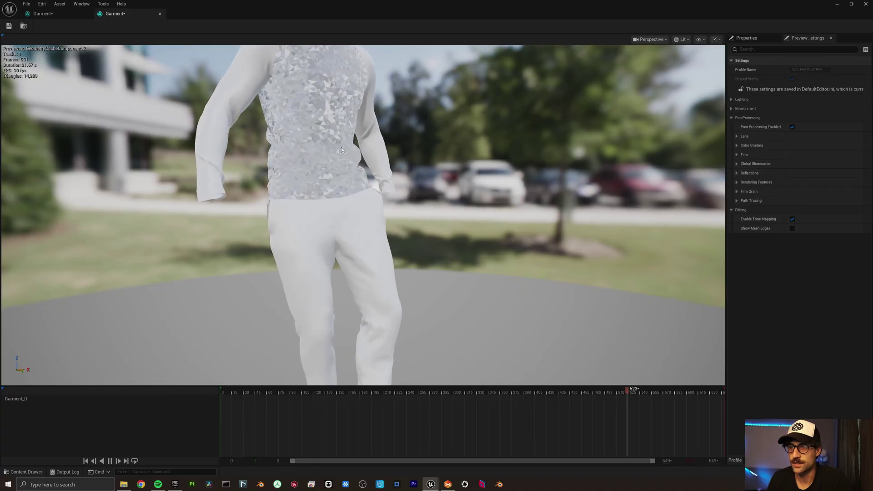
pyautogui.scroll(-8, 354, 179)
pyautogui.scroll(4, 355, 179)
pyautogui.moveTo(606, 376); pyautogui.dragTo(652, 376)
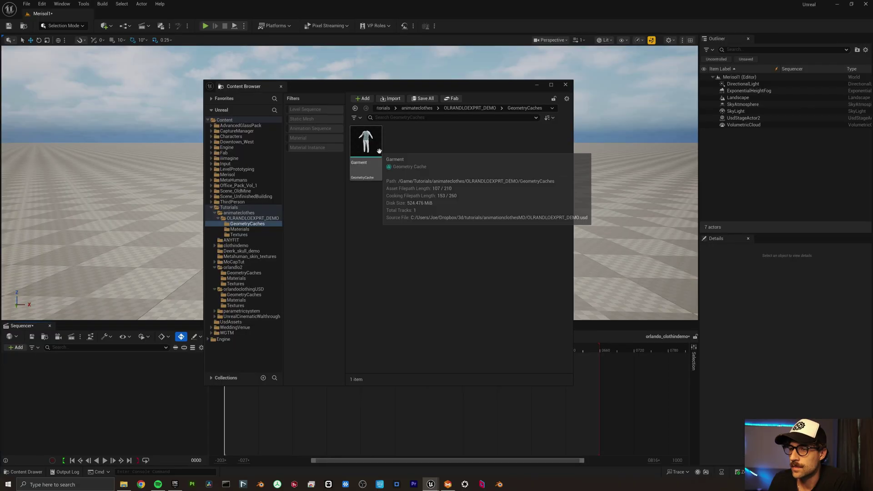
# Step: Place the Garment geometry cache in the level, reset its location to the origin, and add it to the Sequencer
pyautogui.moveTo(366, 146); pyautogui.dragTo(168, 253)
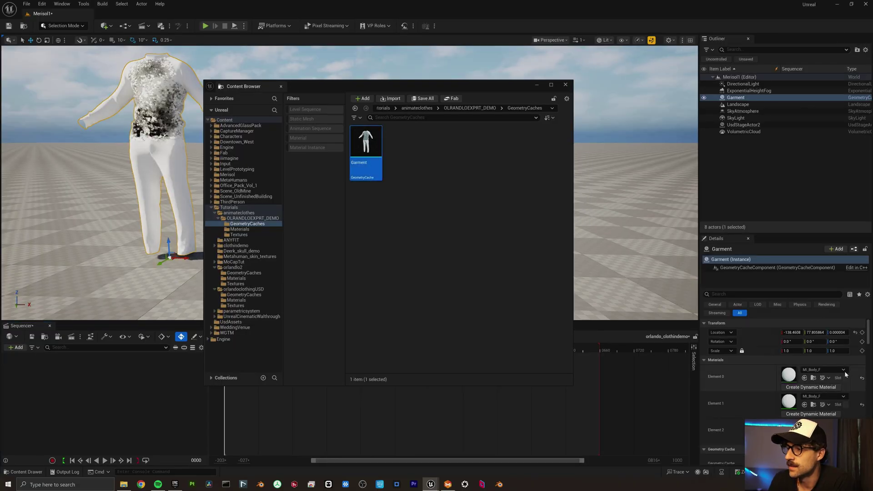
pyautogui.click(856, 332)
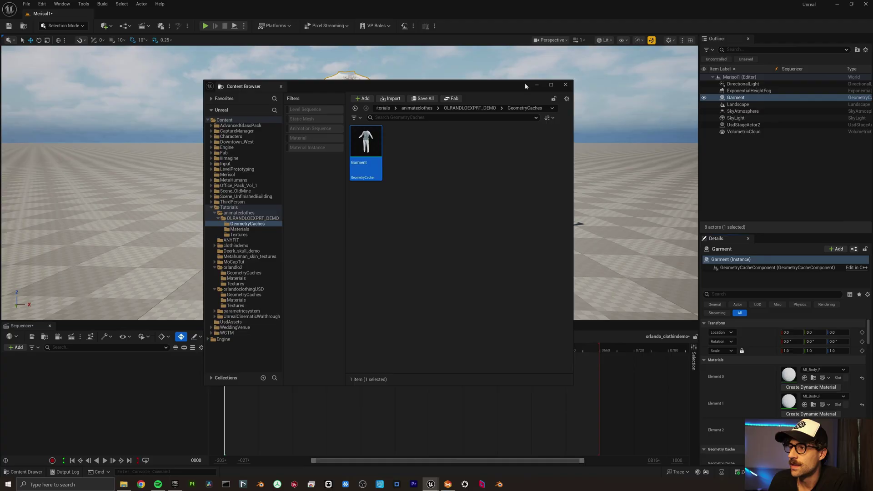
pyautogui.click(719, 98)
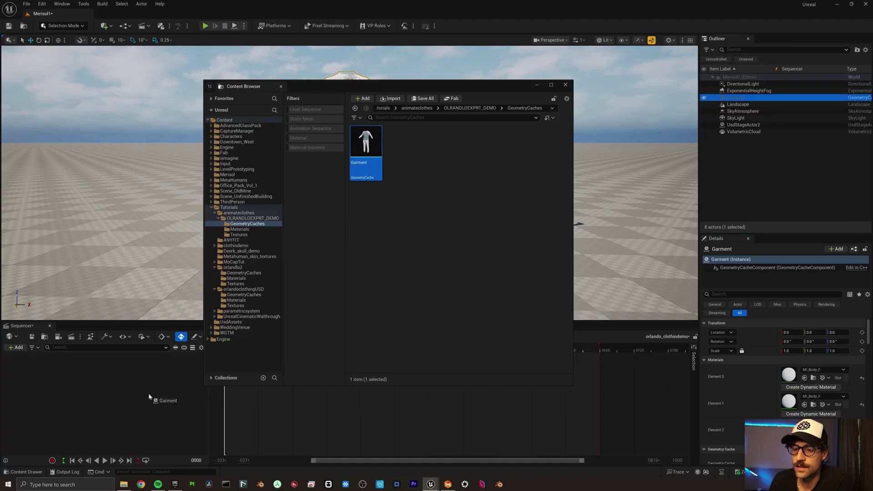
pyautogui.moveTo(148, 393); pyautogui.dragTo(148, 392)
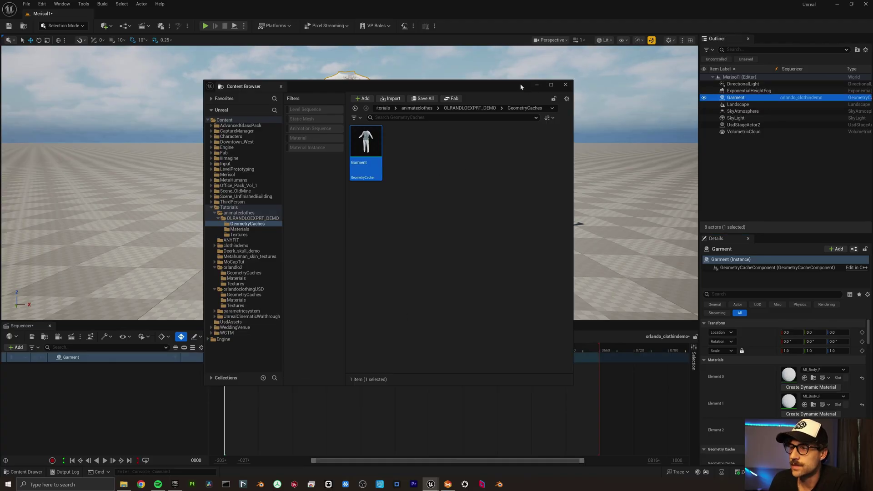
pyautogui.click(539, 85)
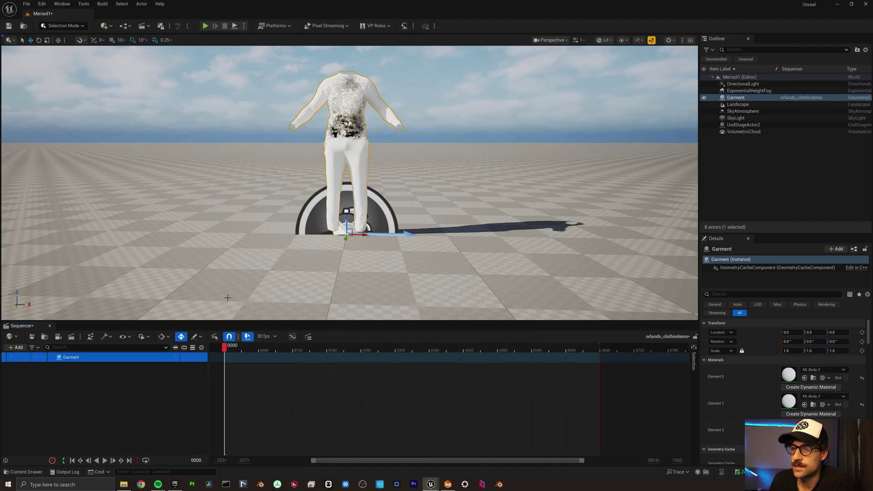
# Step: Add a Geometry Cache track to the Garment in the Sequencer and play the cloth animation
pyautogui.click(175, 357)
pyautogui.click(196, 426)
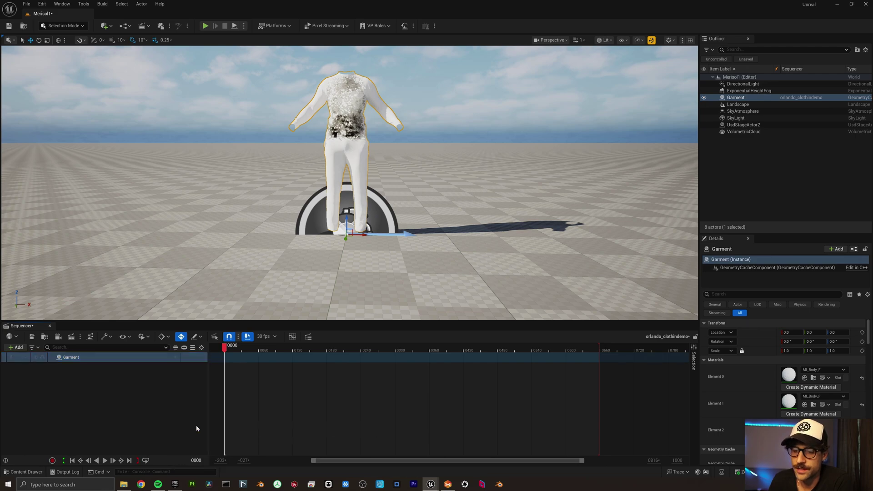
pyautogui.click(105, 460)
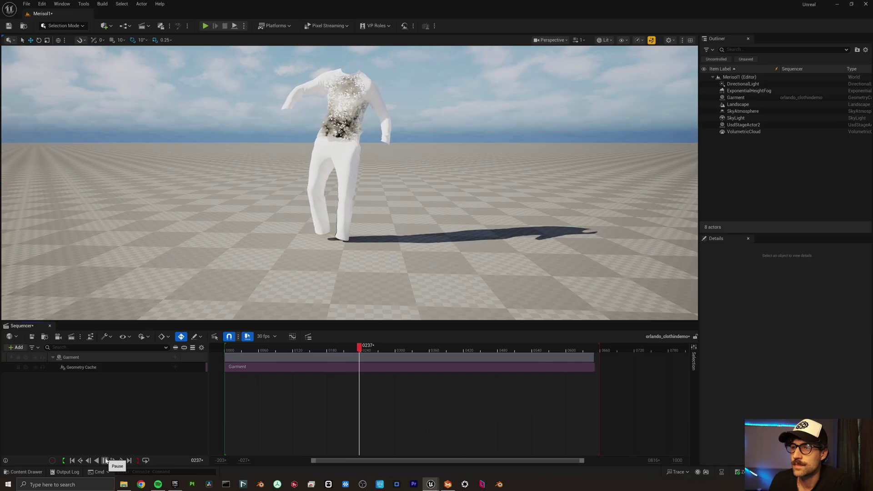
pyautogui.click(105, 460)
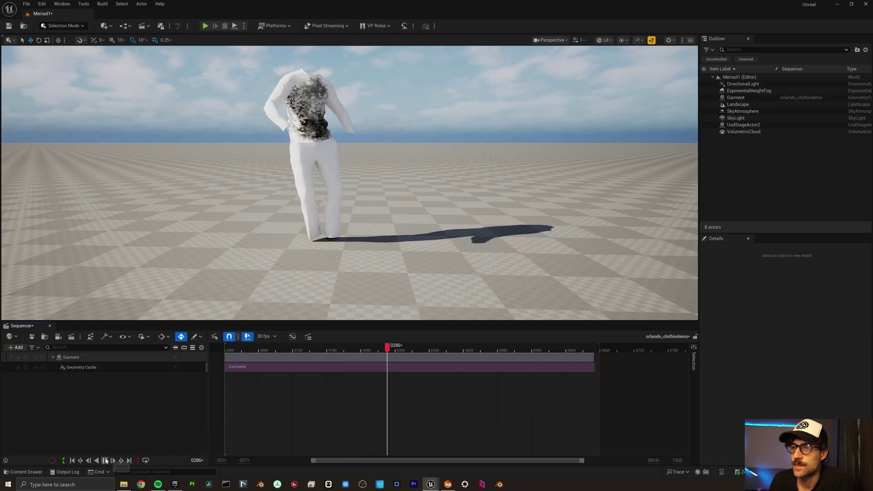